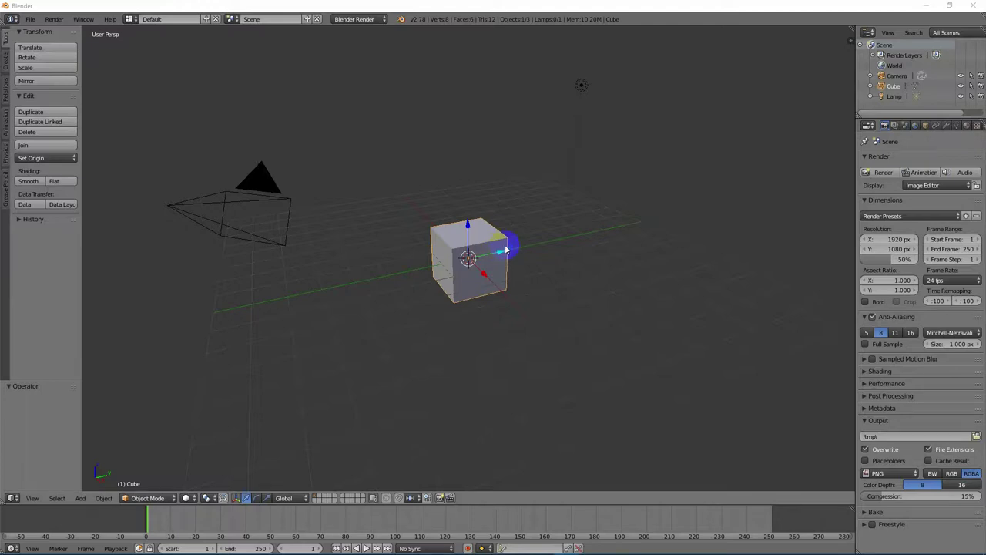
- Scale the default cube along the Z axis to about 0.188, flattening it into a thin slab
left_click(493, 236)
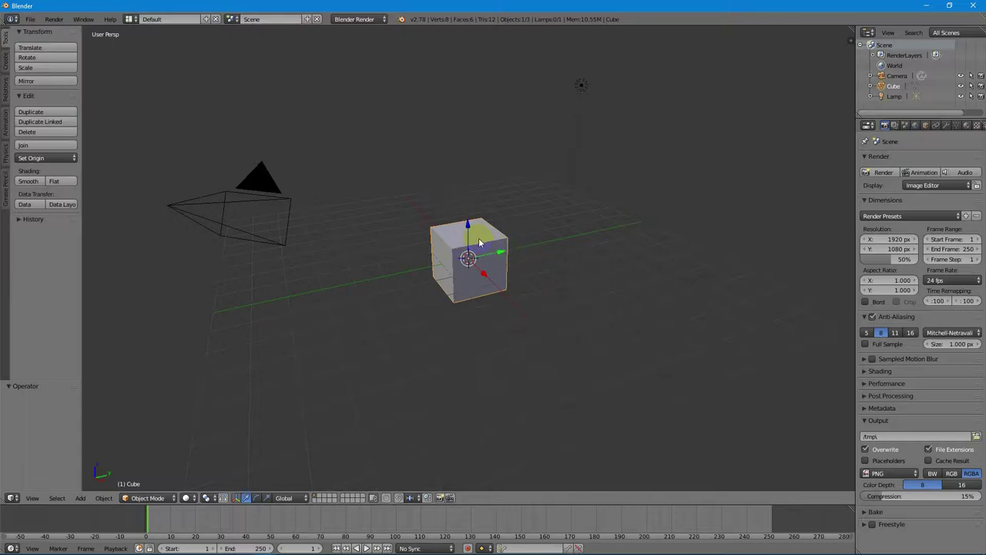
key("s")
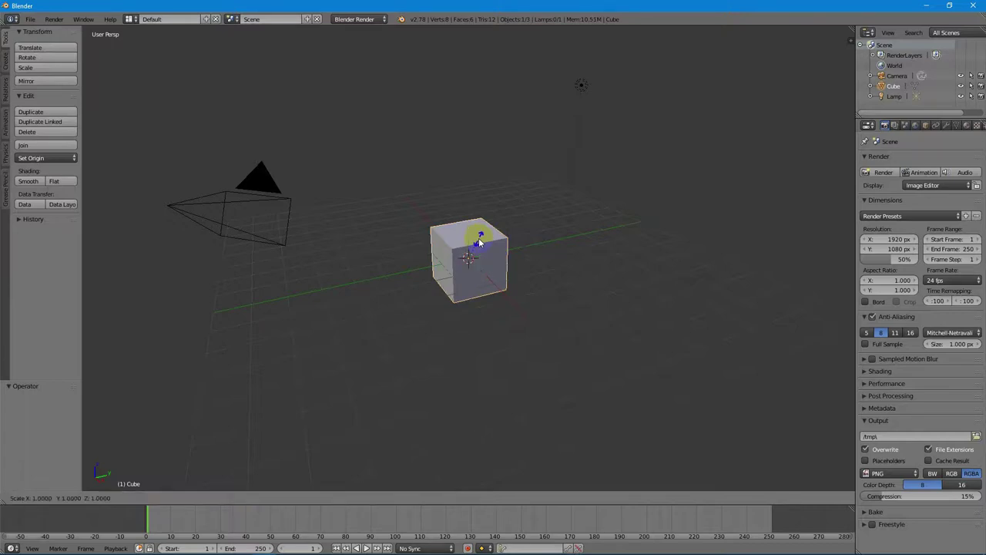
key("z")
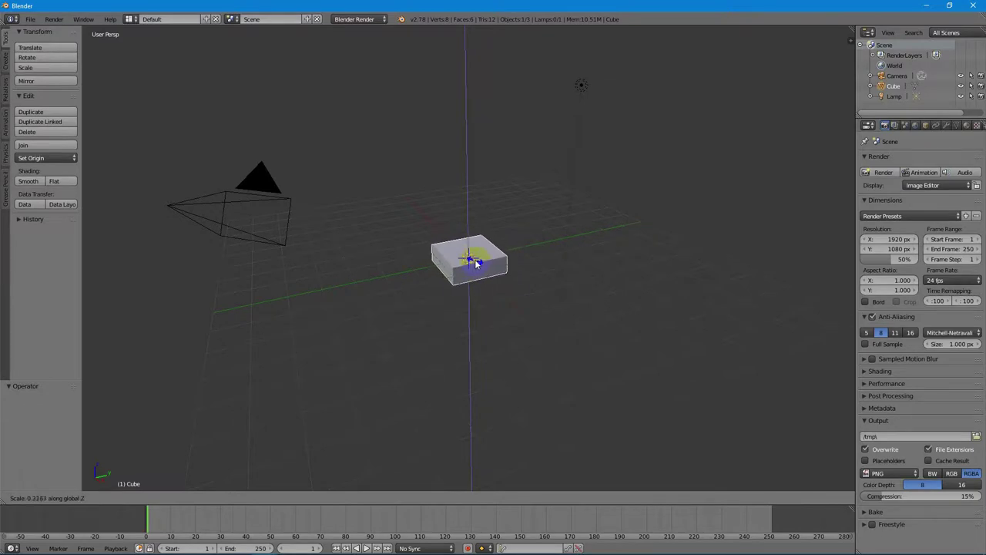
left_click(474, 262)
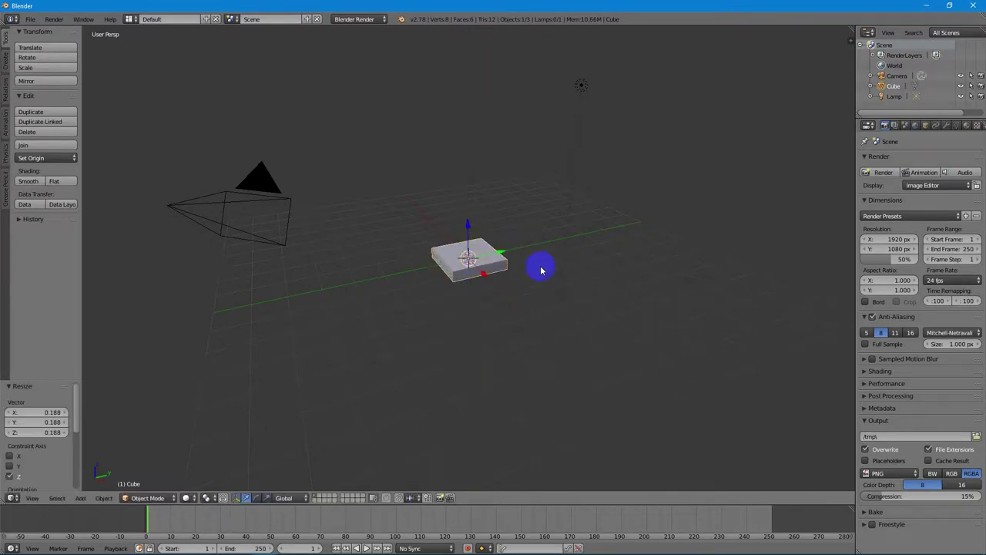
- Enter Edit Mode and subdivide the whole slab mesh twice, with one cut each time
scroll(532, 285, "up", 7)
scroll(539, 331, "up", 1)
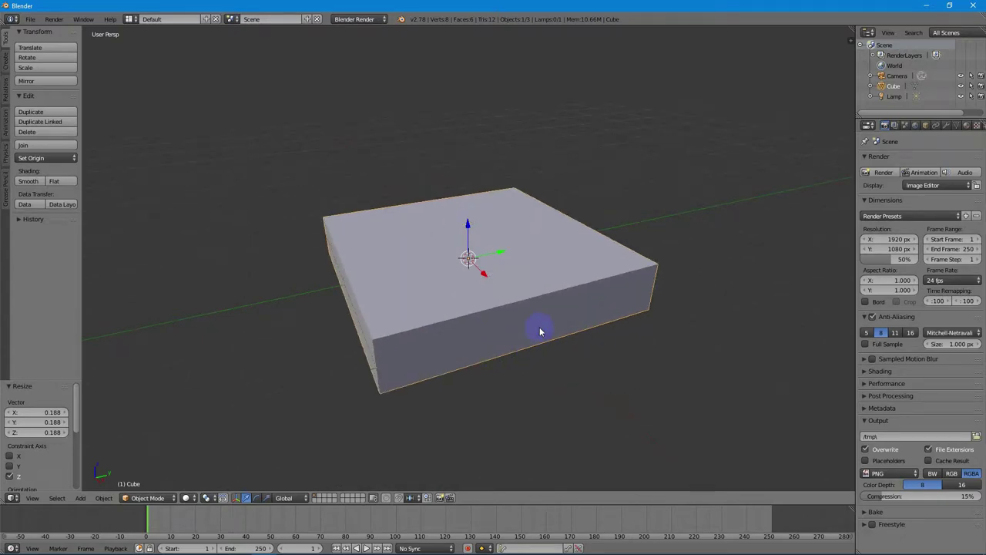
key("Tab")
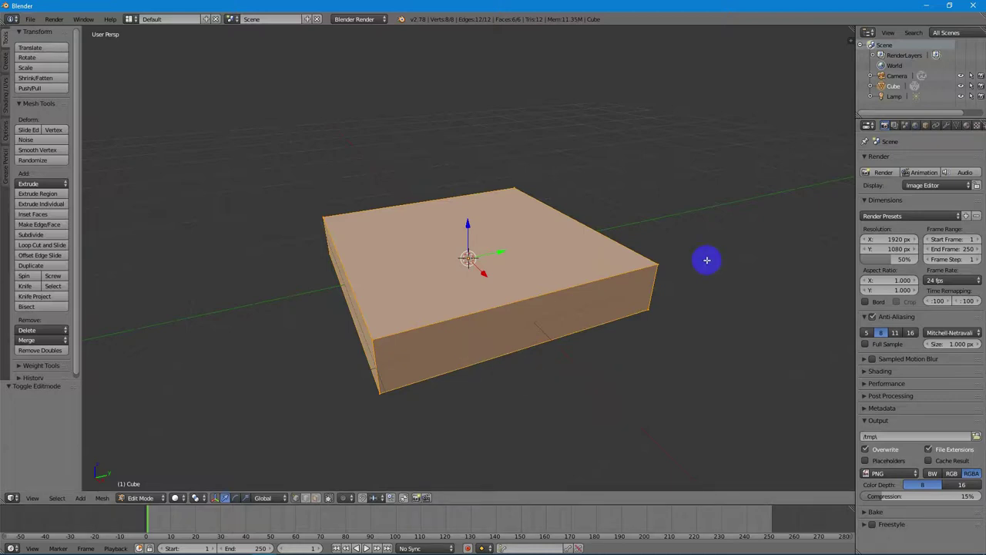
middle_click_drag(594, 264, 557, 248)
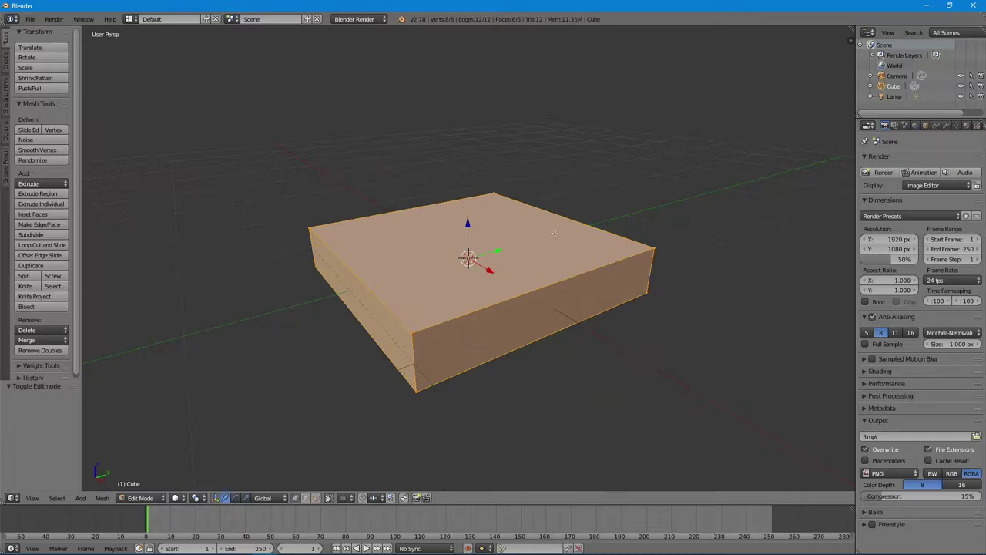
key("w")
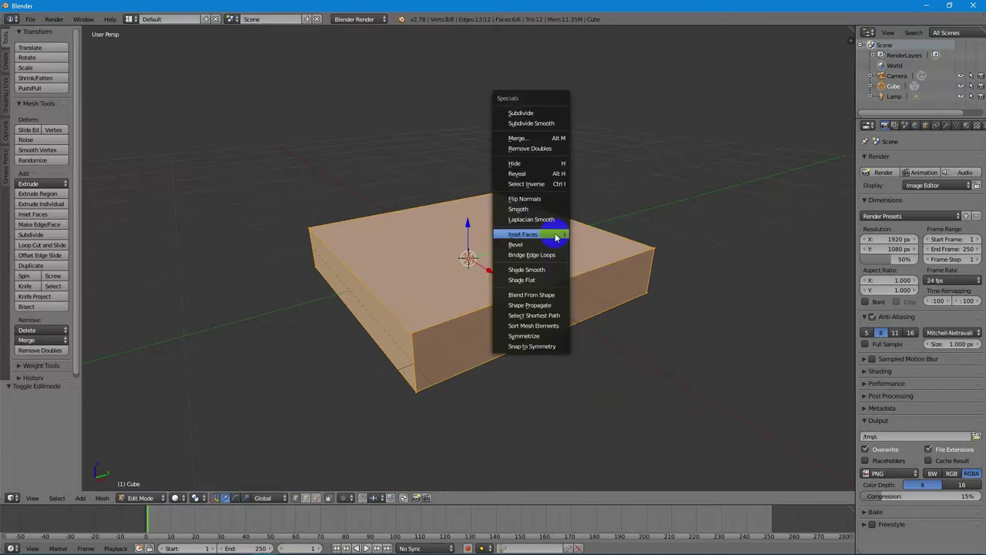
left_click(542, 115)
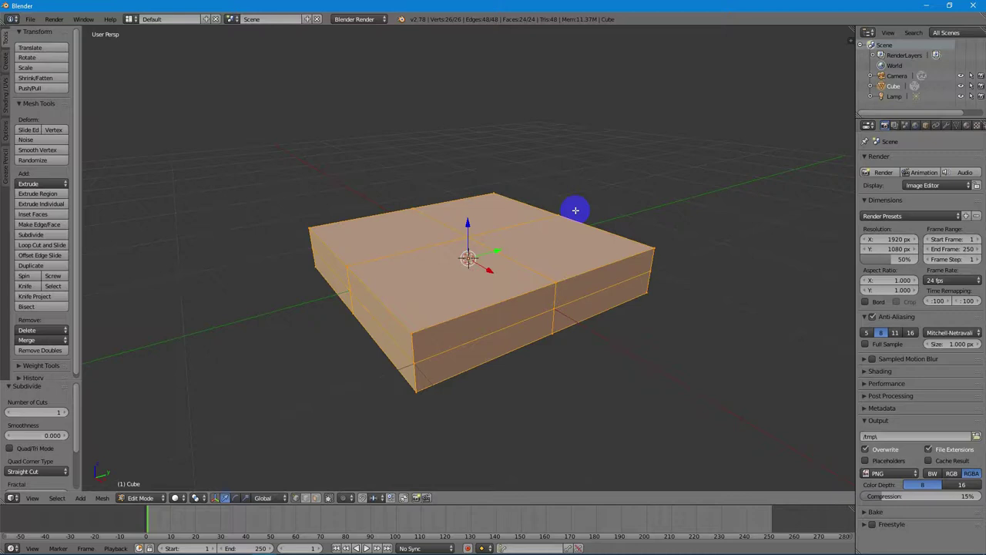
key("w")
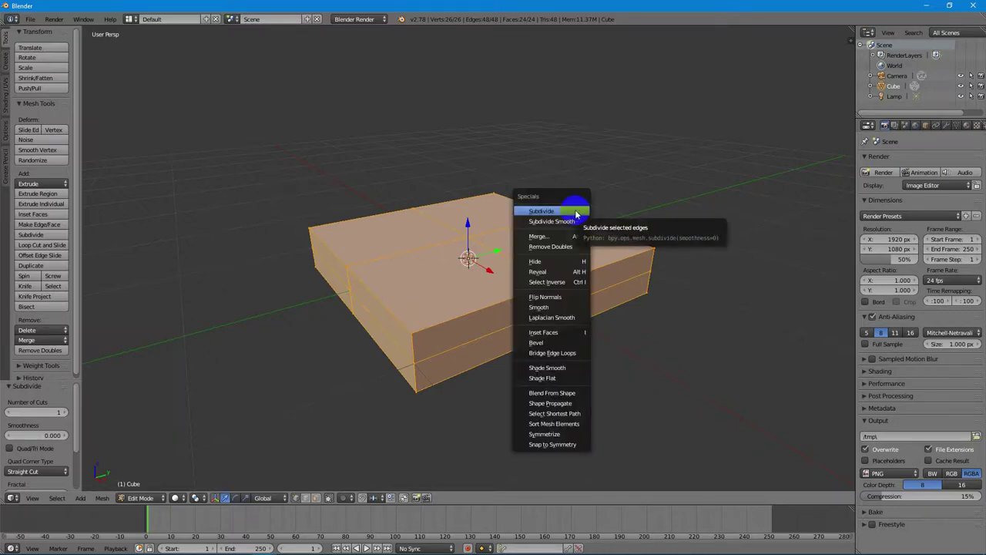
left_click(575, 212)
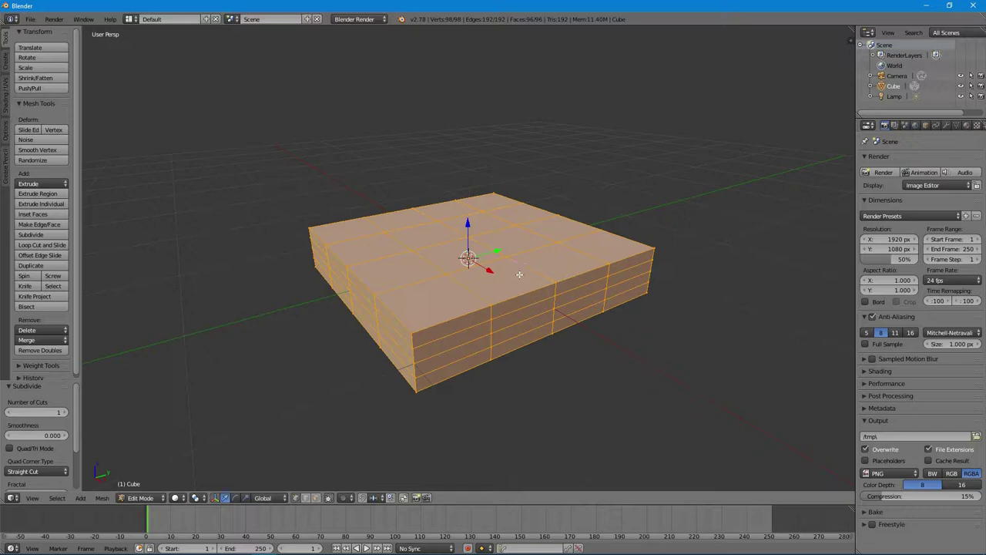
- In face select mode, inset the four corner faces of the slab's underside by about 0.085
right_click(684, 287)
middle_click_drag(603, 351, 676, 238)
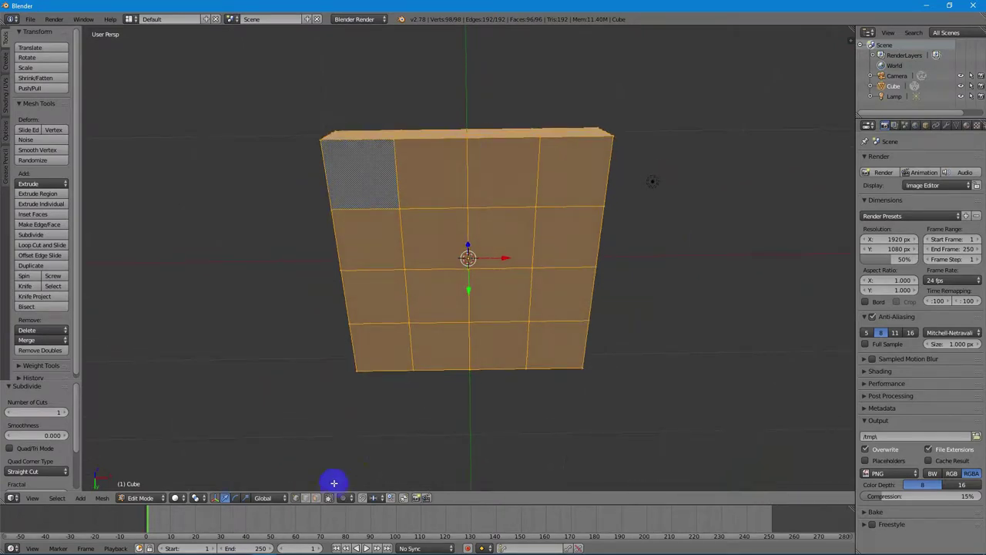
right_click(556, 161)
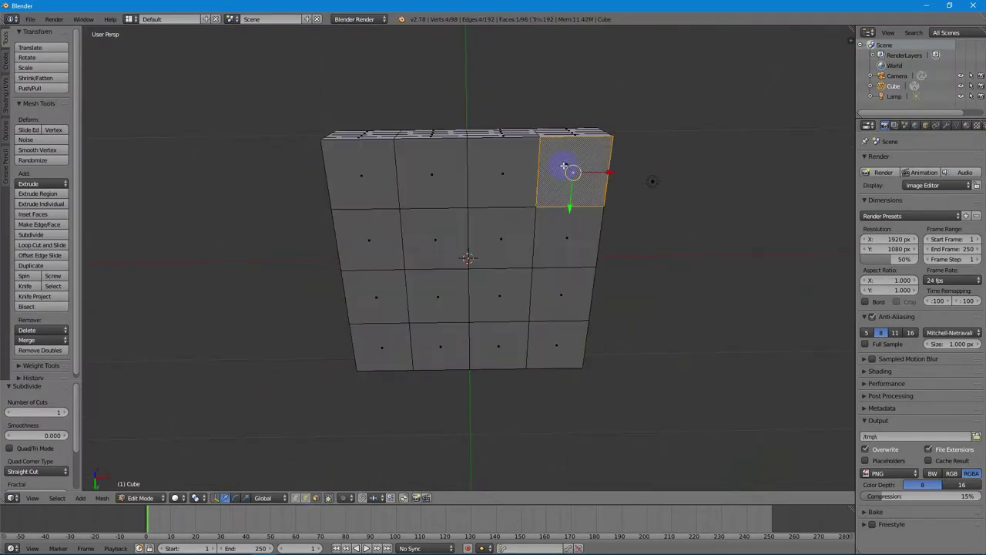
right_click(364, 172, "shift")
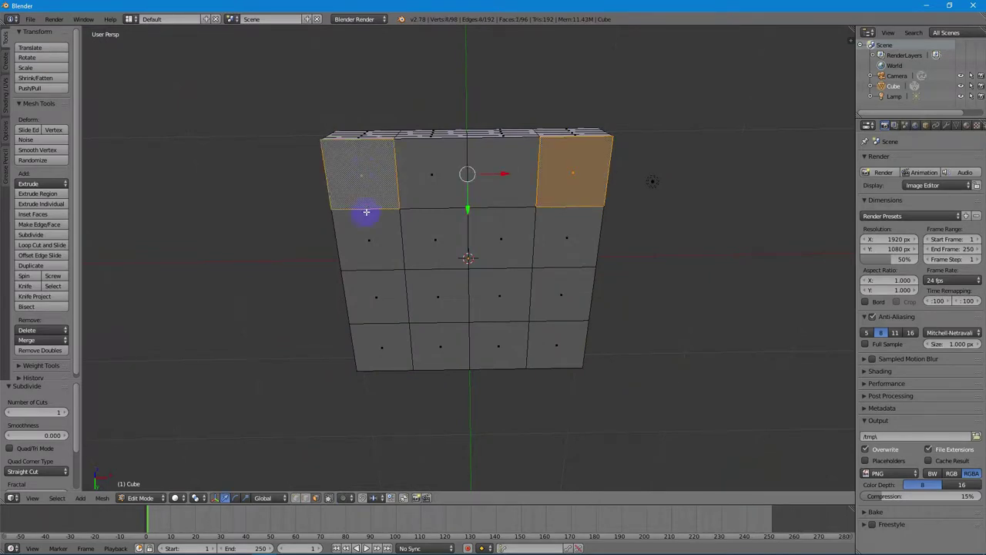
right_click(368, 346, "shift")
right_click(560, 347, "shift")
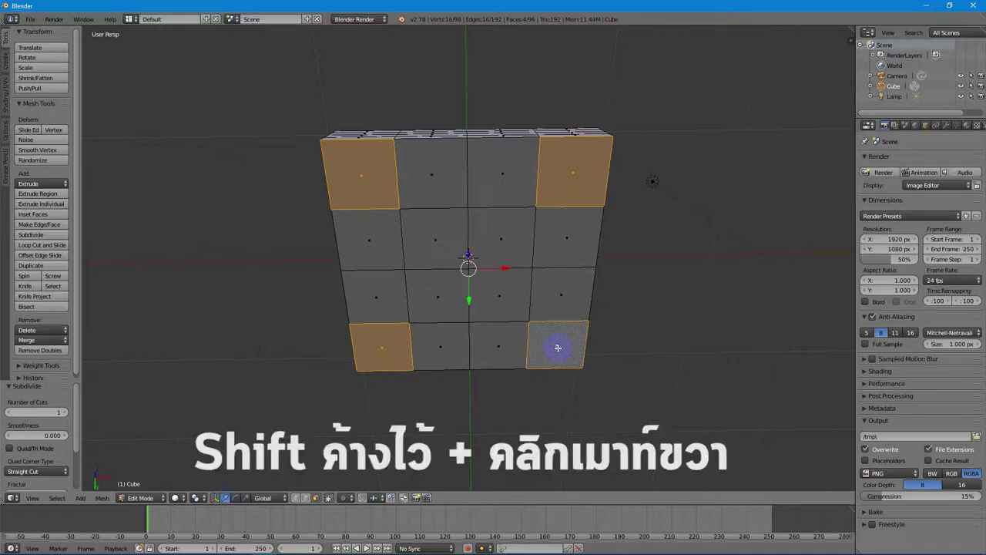
middle_click_drag(568, 269, 569, 267)
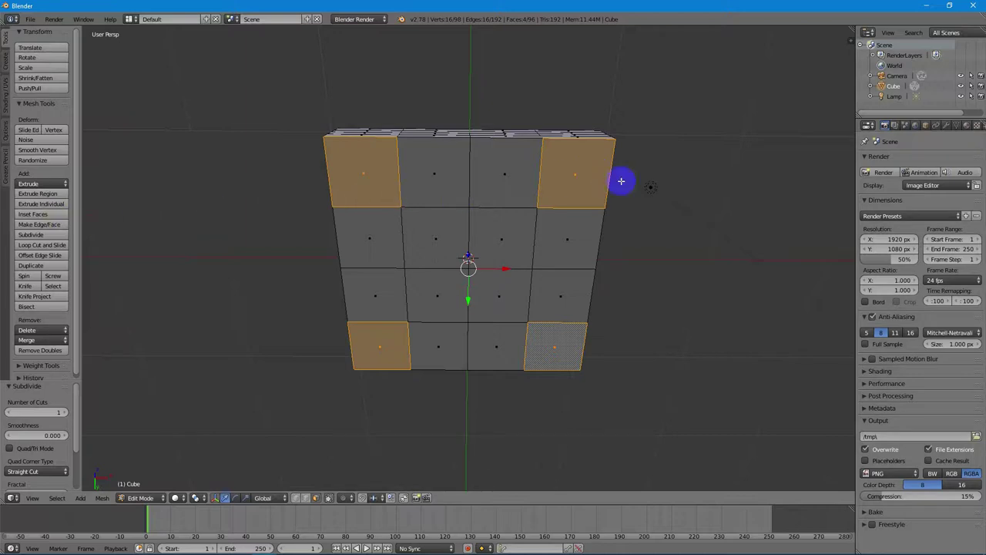
key("i")
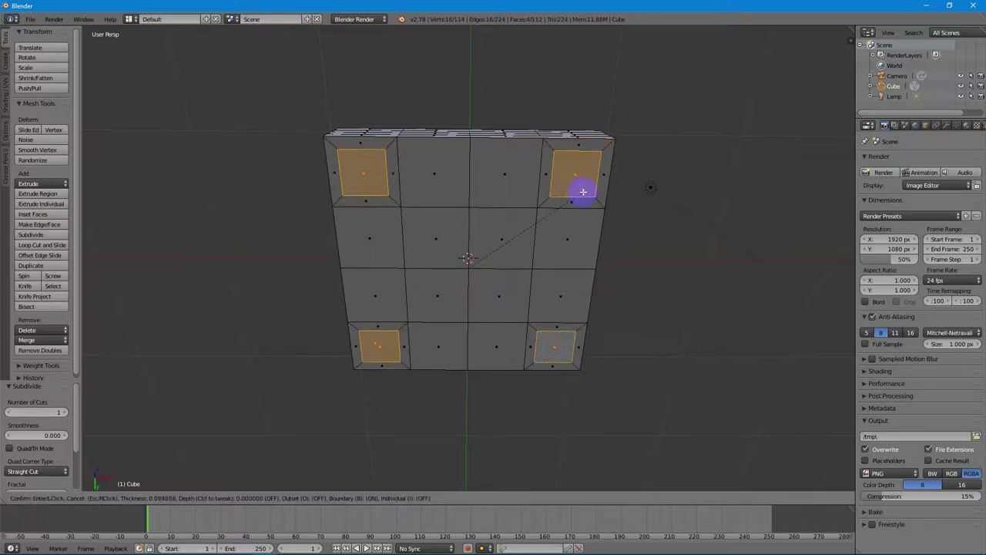
left_click(583, 192)
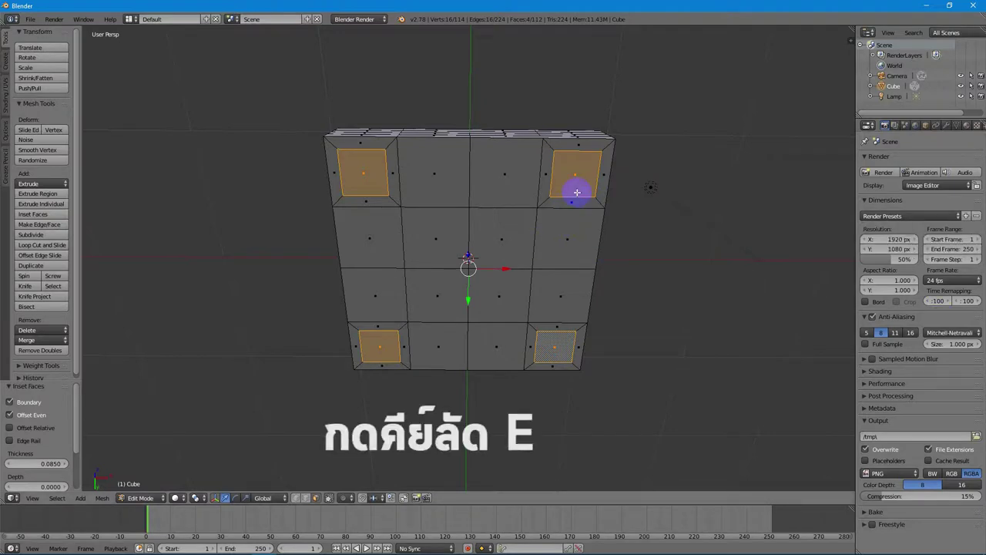
- Extrude the four inset corner faces about 1.643 downward along the Z axis to form the legs
middle_click_drag(577, 192, 573, 265)
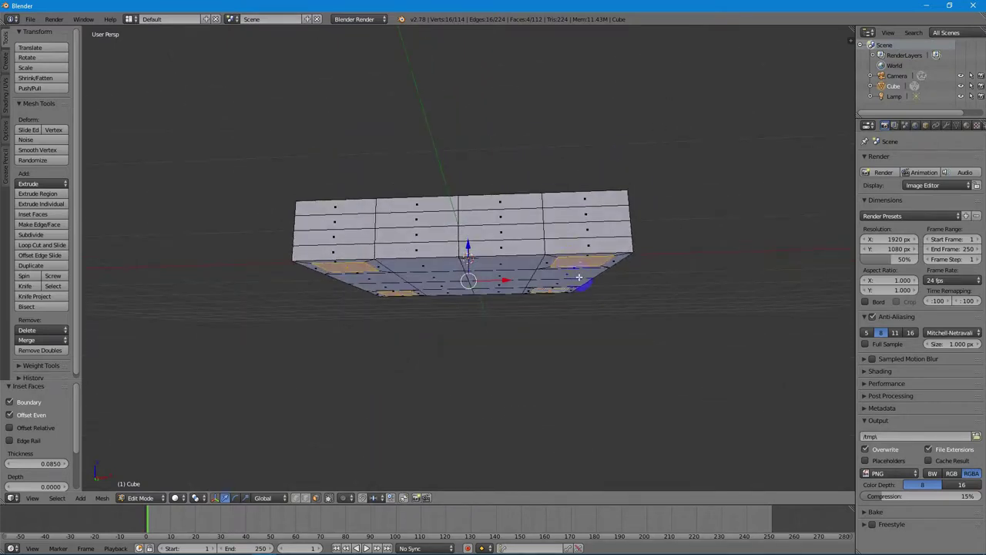
key("e")
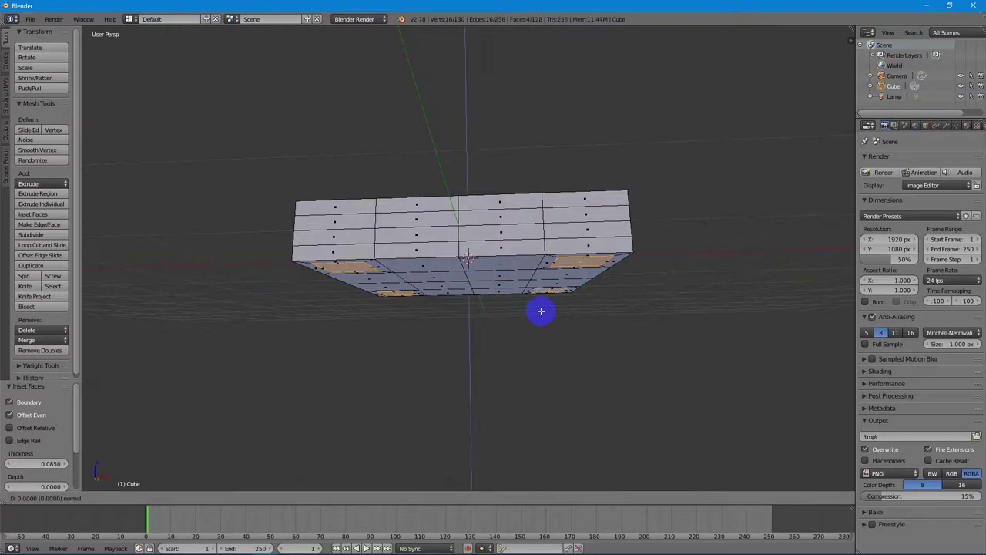
key("z")
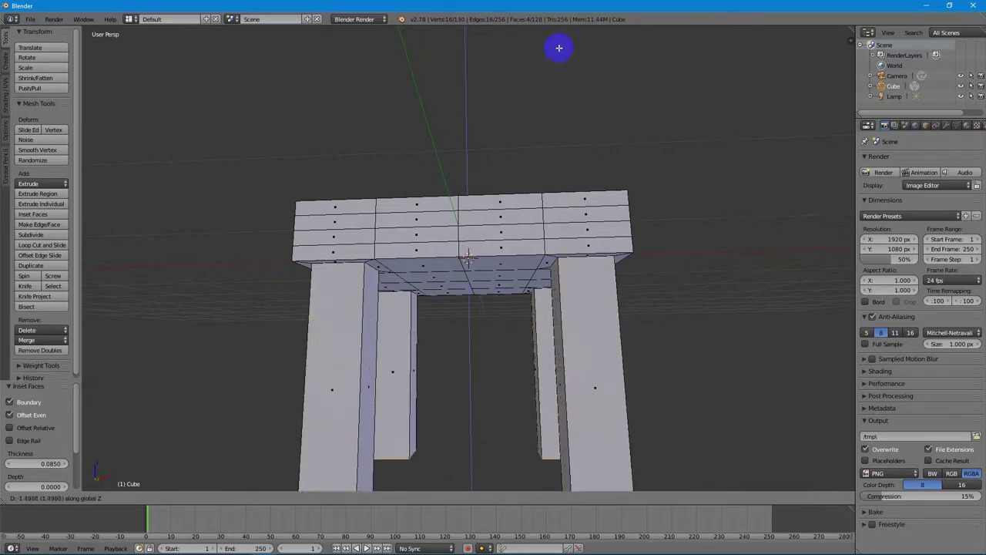
left_click(562, 68)
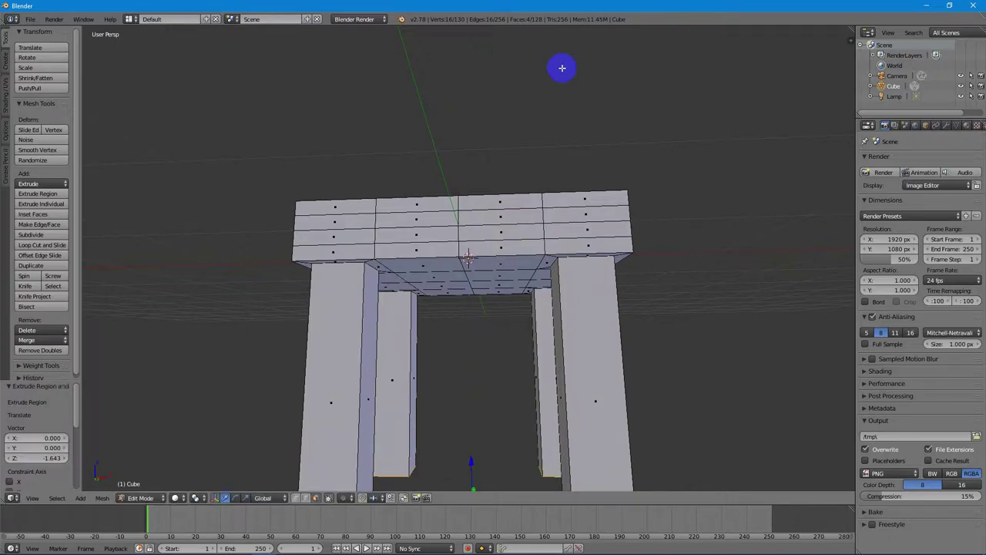
- Scale the four bottom faces of the legs together by about 1.203 so the legs splay outward
scroll(501, 205, "up", 3)
scroll(500, 205, "down", 6)
scroll(500, 205, "down", 1)
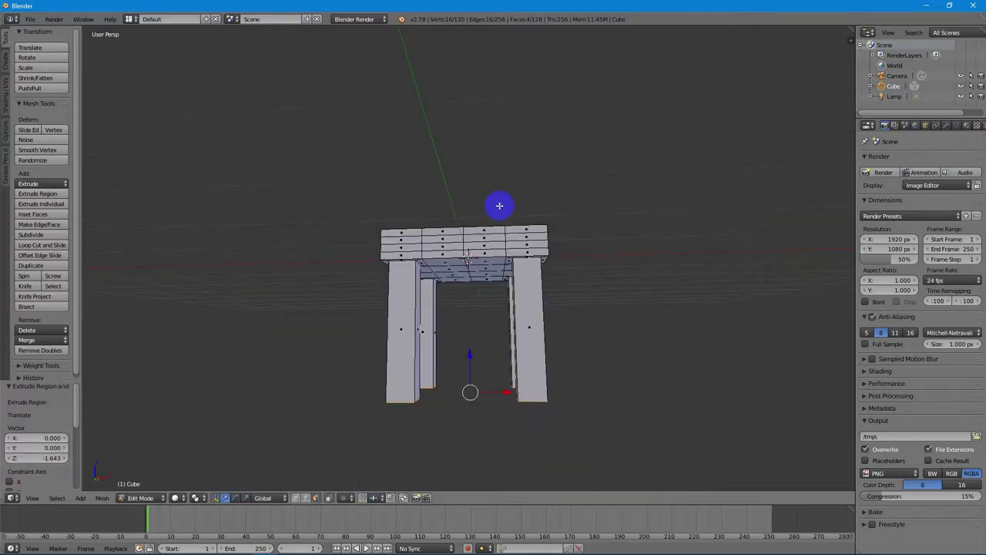
middle_click_drag(445, 211, 469, 358)
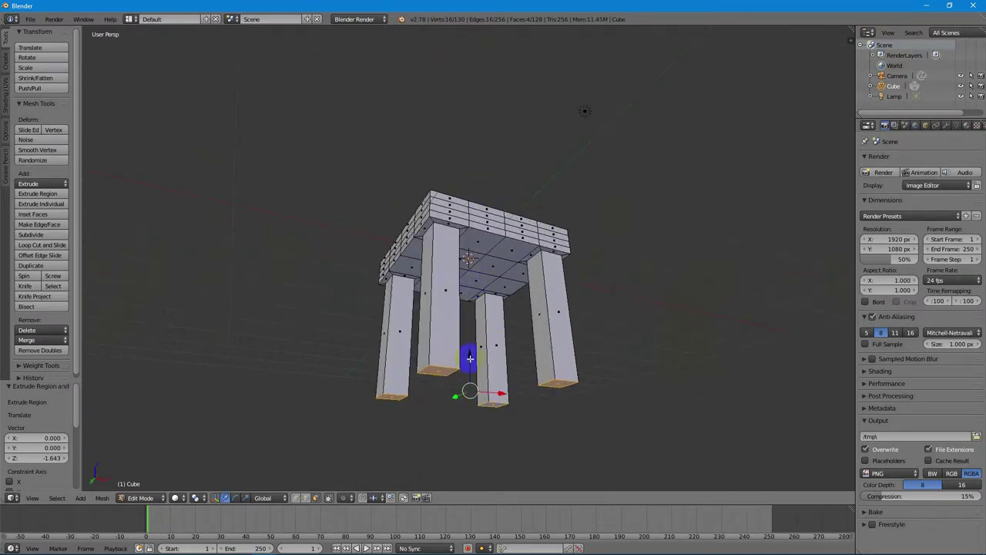
key("s")
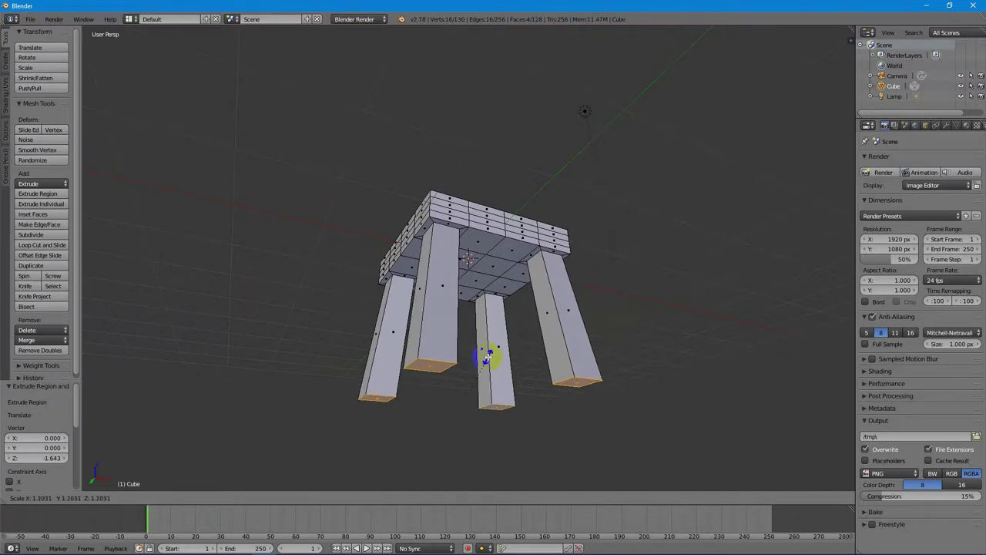
left_click(487, 355)
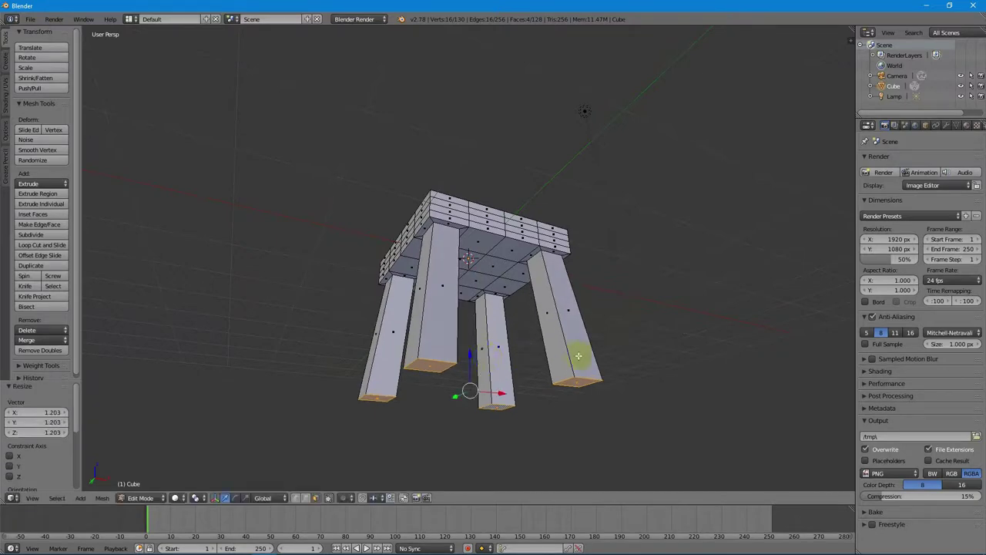
- Return to Object Mode and move the whole stool upward above the 3D cursor
middle_click_drag(588, 307, 554, 339)
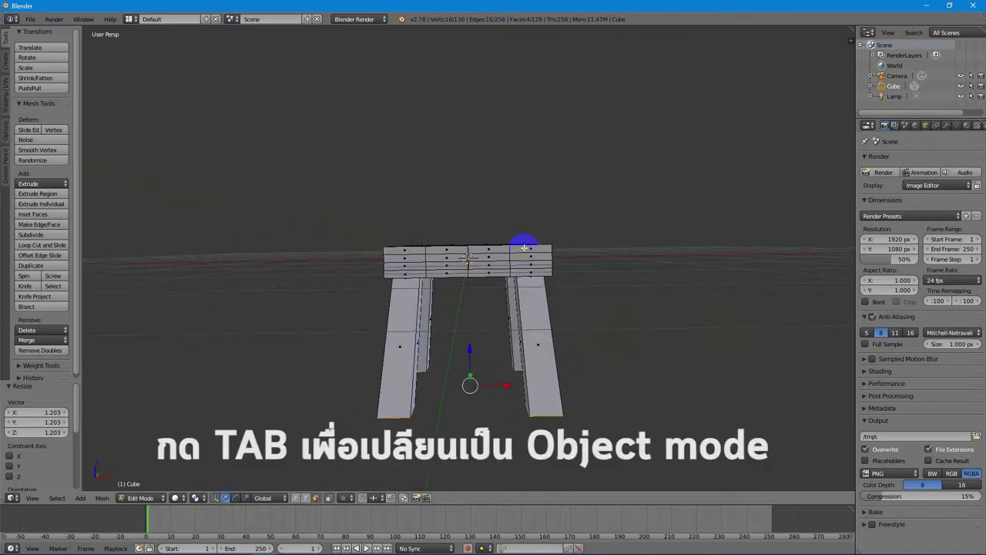
key("Tab")
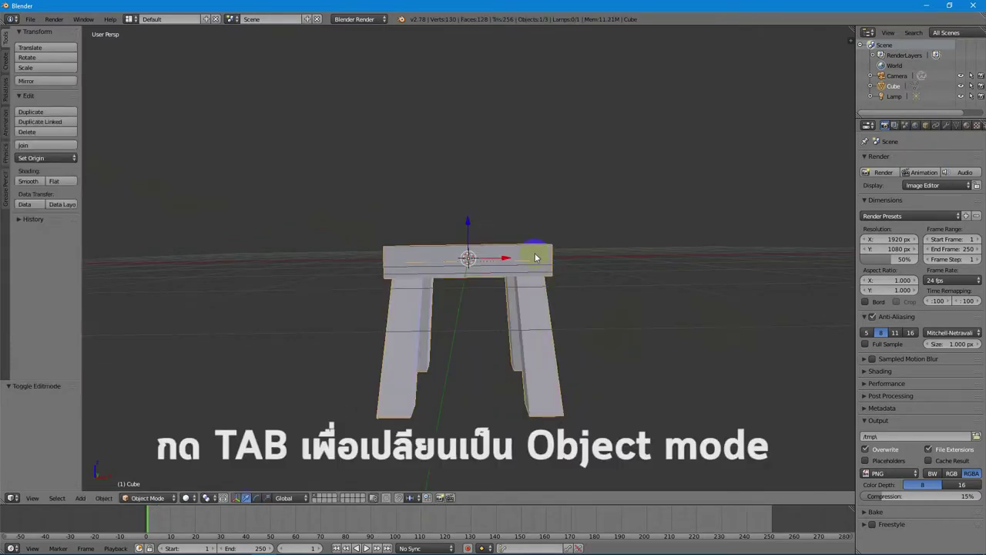
right_click_drag(535, 256, 534, 128)
middle_click_drag(645, 144, 587, 178)
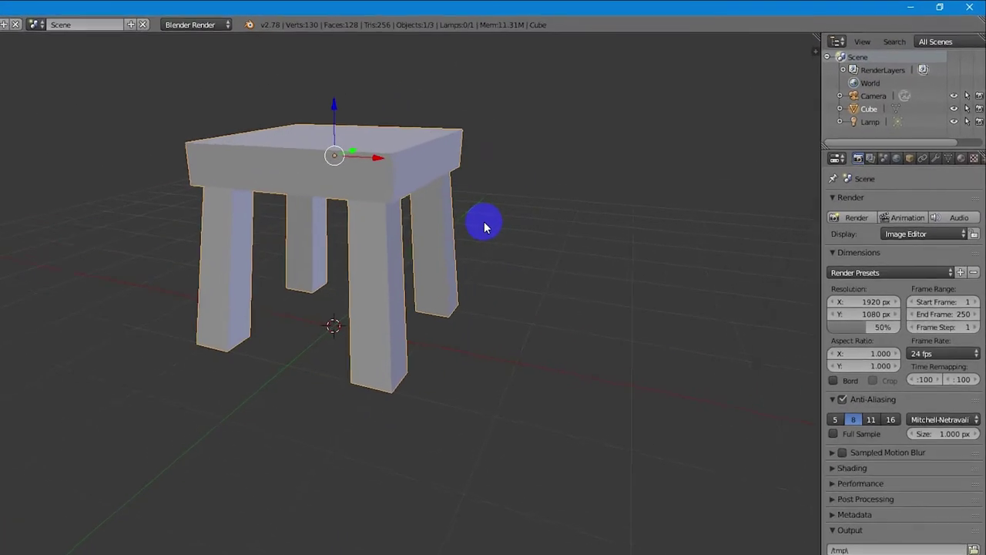
- Add a Subdivision Surface modifier to the stool and set its View subdivisions to 2
left_click(936, 160)
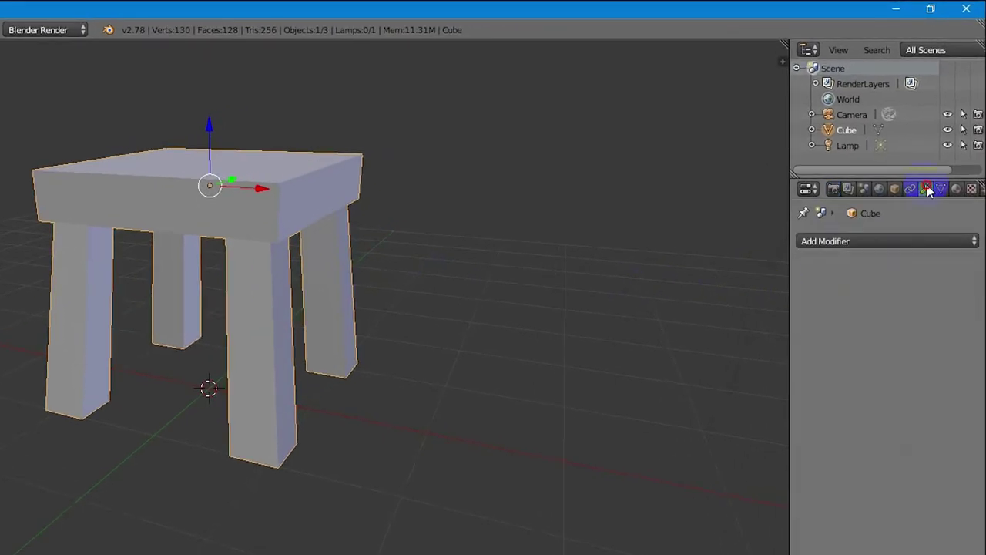
left_click(890, 241)
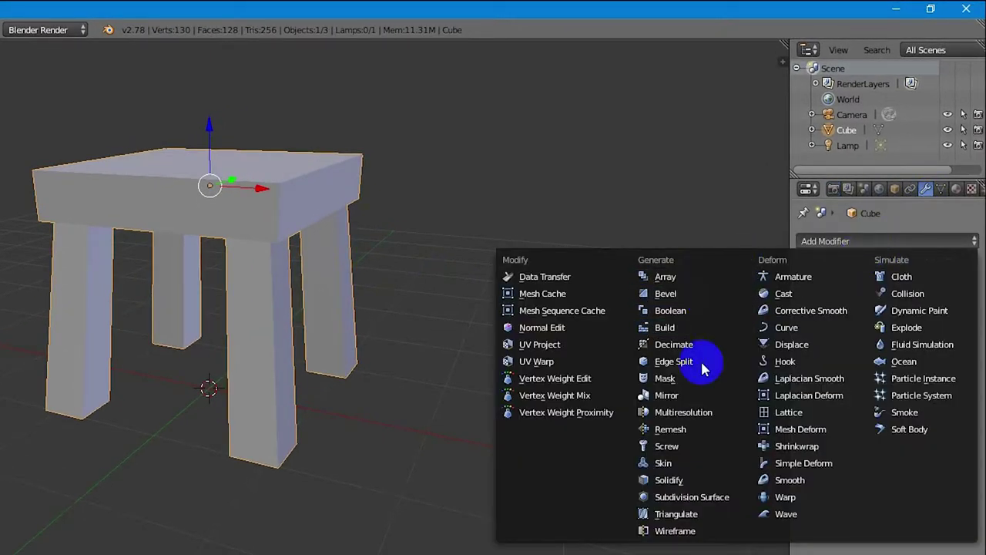
left_click(694, 499)
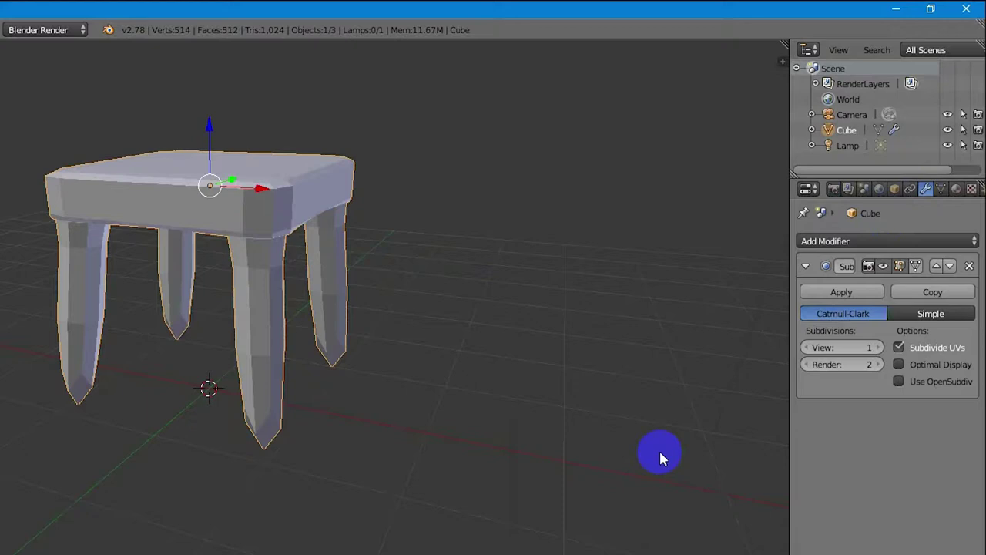
left_click(879, 347)
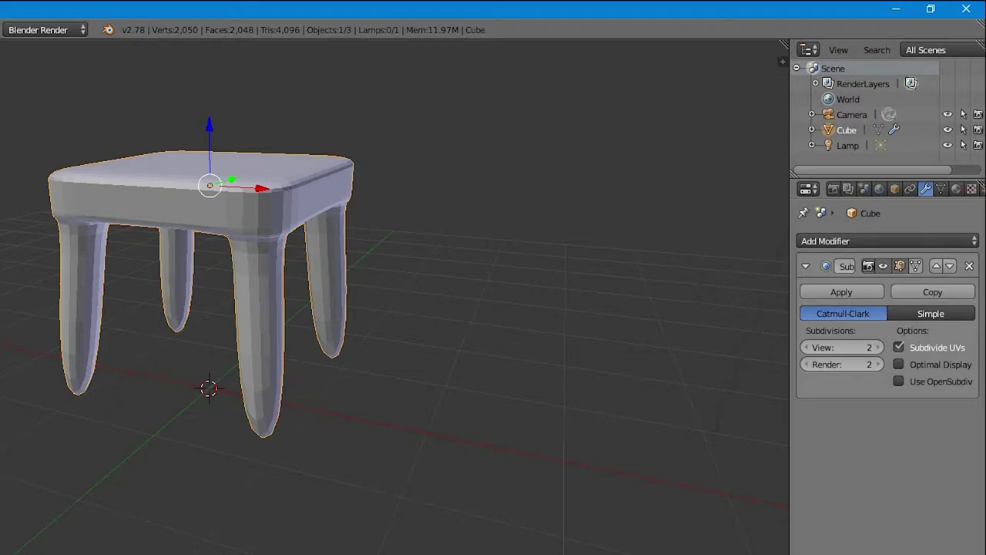
key("i")
key("i")
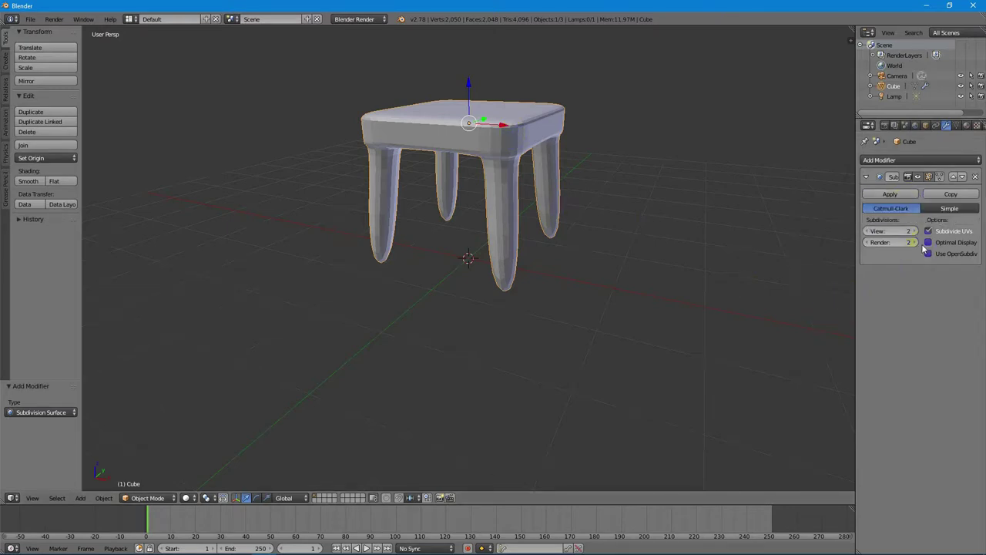
mouse_move(506, 150)
middle_mouse_down()
mouse_move(623, 139)
mouse_move(604, 113)
mouse_move(577, 149)
mouse_move(506, 168)
mouse_move(497, 151)
mouse_move(507, 150)
middle_mouse_up()
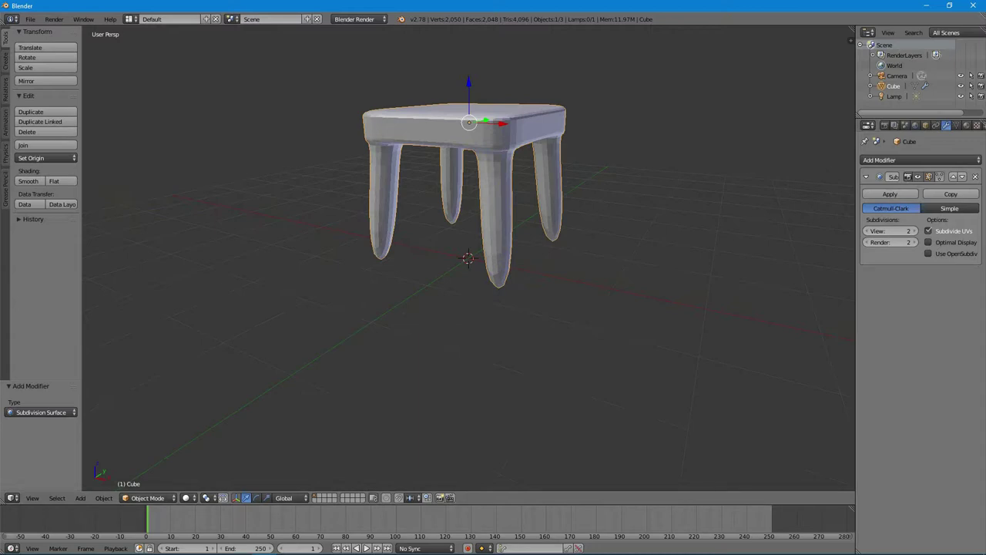
- In Edit Mode, add a loop cut around the front leg and slide it about 0.85 down to just above the foot
right_click(604, 297)
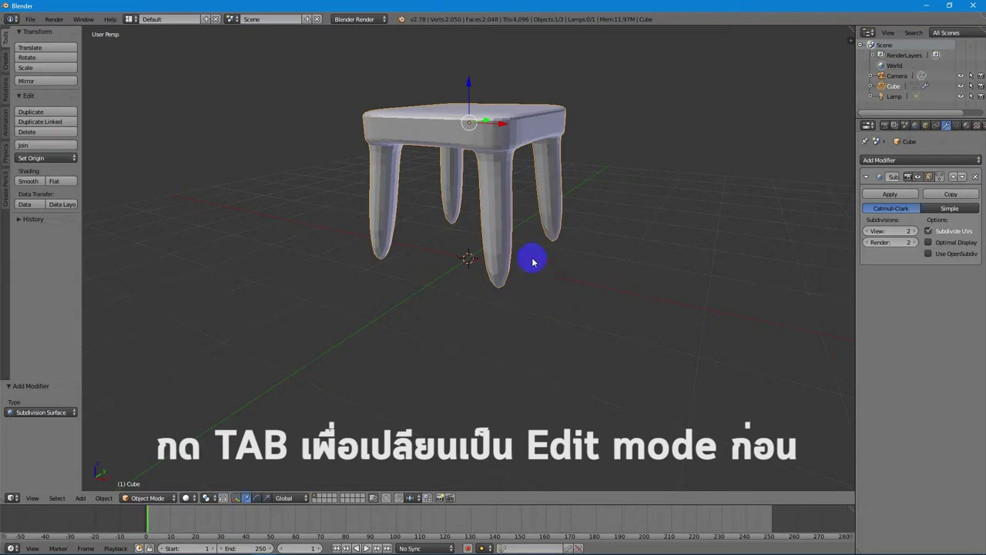
key("Tab")
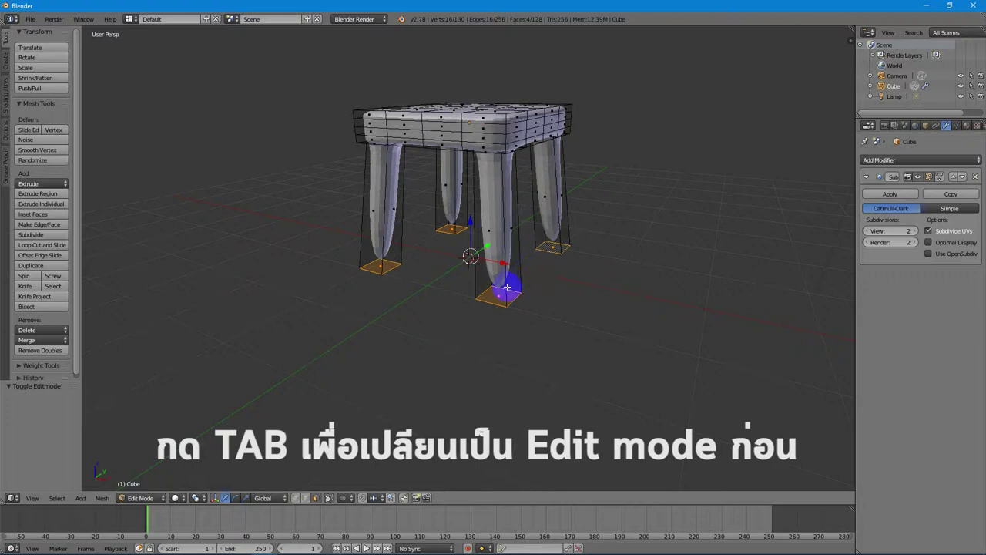
key("ctrl+r")
left_click(502, 236)
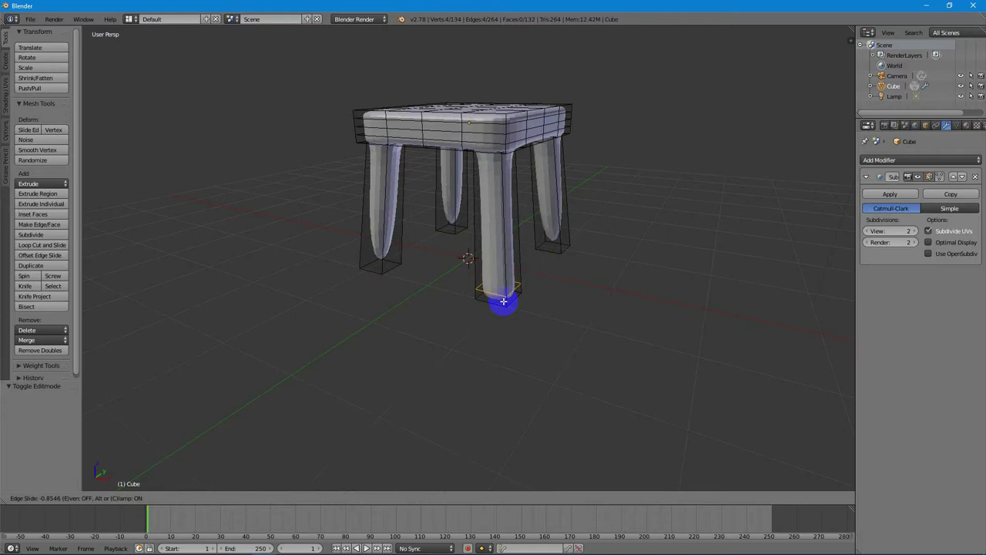
left_click(503, 301)
- Add a loop cut around the adjacent second leg and slide it down close to its foot
middle_click_drag(555, 289, 483, 246)
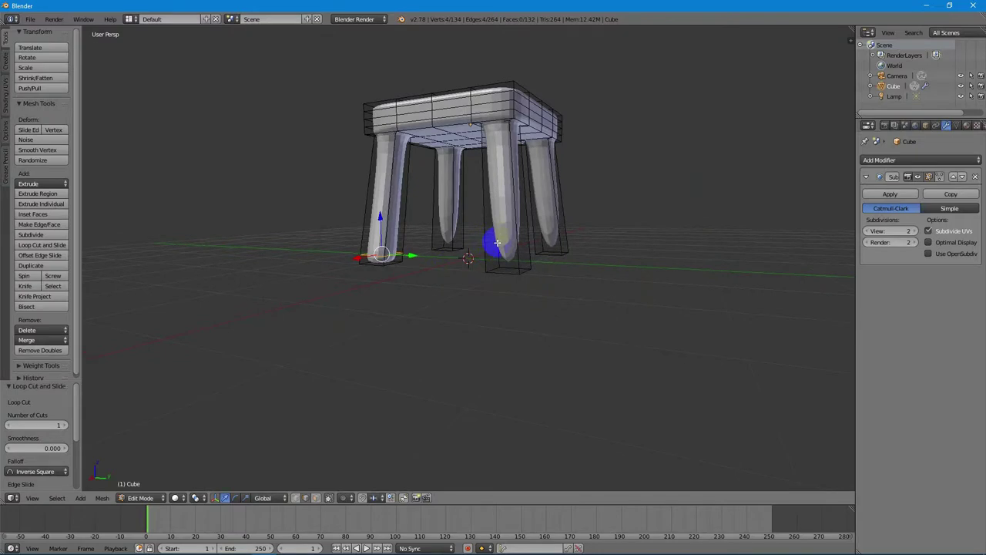
key("ctrl+r")
left_click_drag(505, 235, 514, 300)
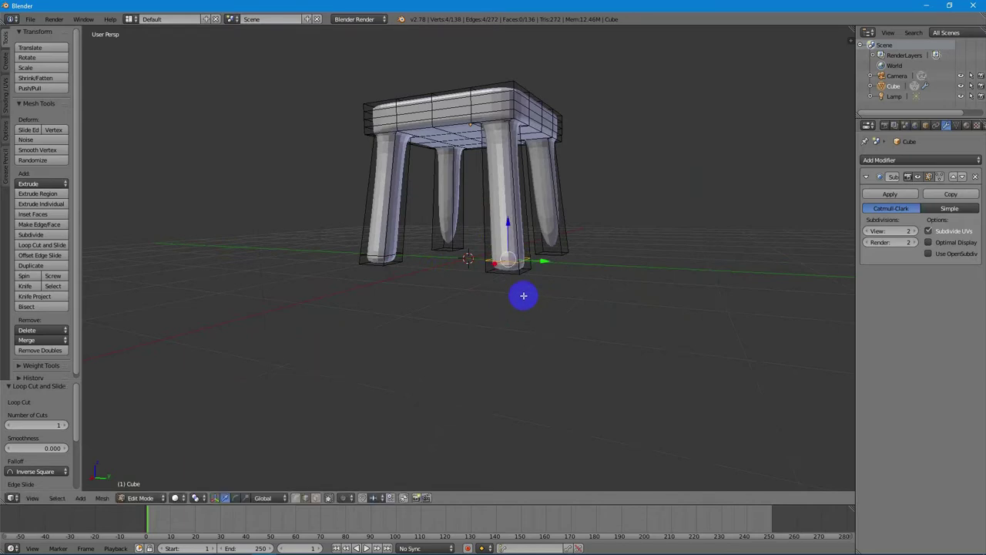
- Add a loop cut around the third leg and slide it about 0.87 down toward its foot
middle_click_drag(616, 278, 440, 284)
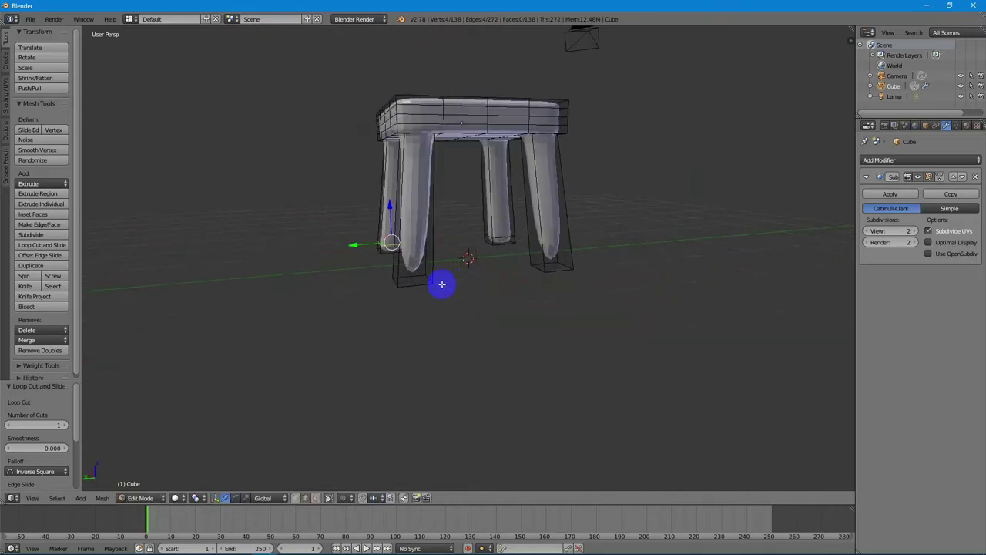
key("ctrl+r")
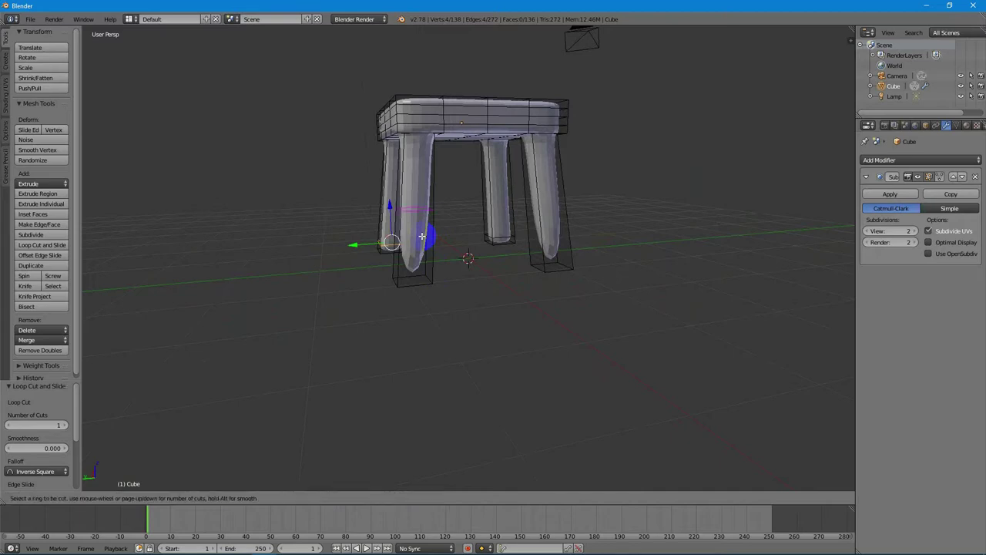
left_click(407, 217)
left_click_drag(409, 221, 413, 280)
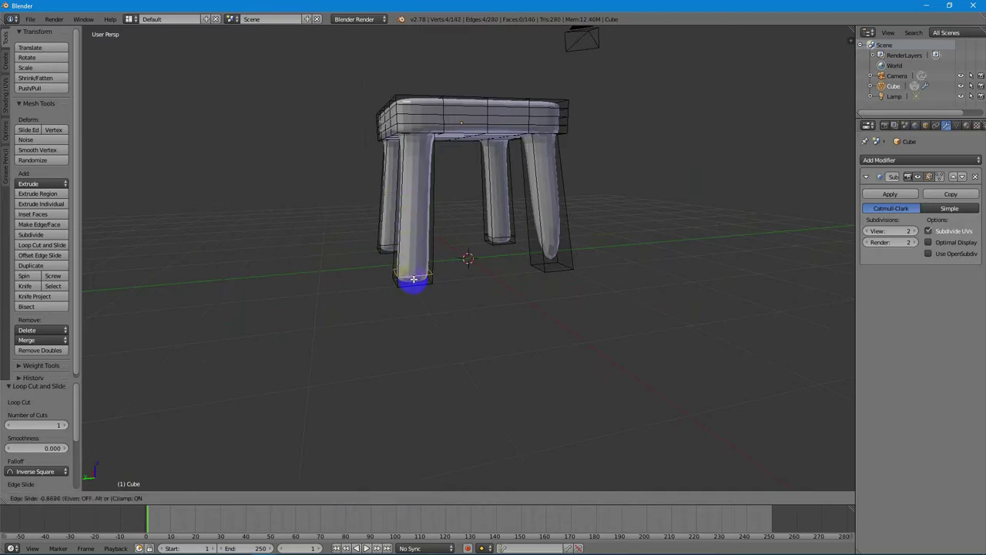
left_click(413, 281)
- Add a loop cut around the remaining tapered leg and slide it down to just above the foot
middle_click_drag(557, 254, 434, 258)
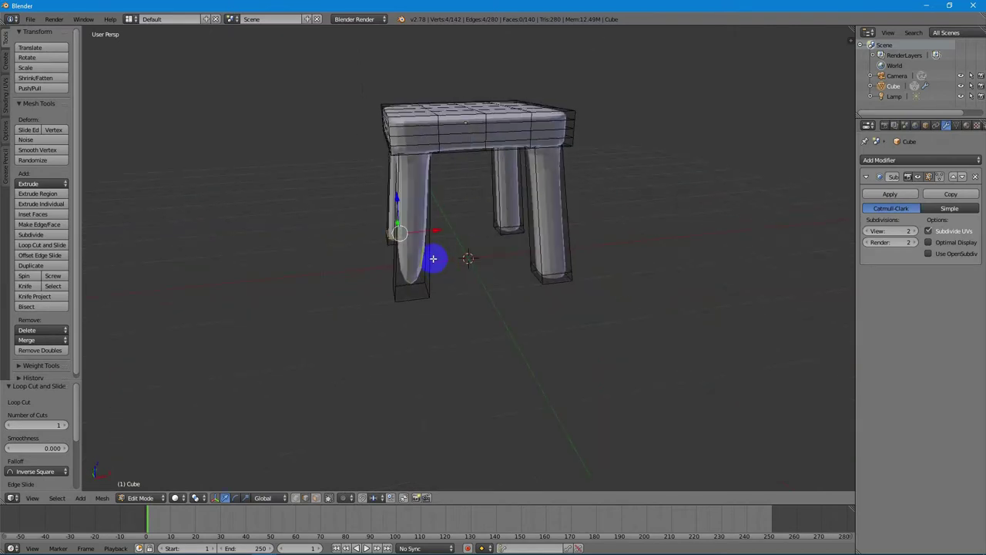
key("ctrl+r")
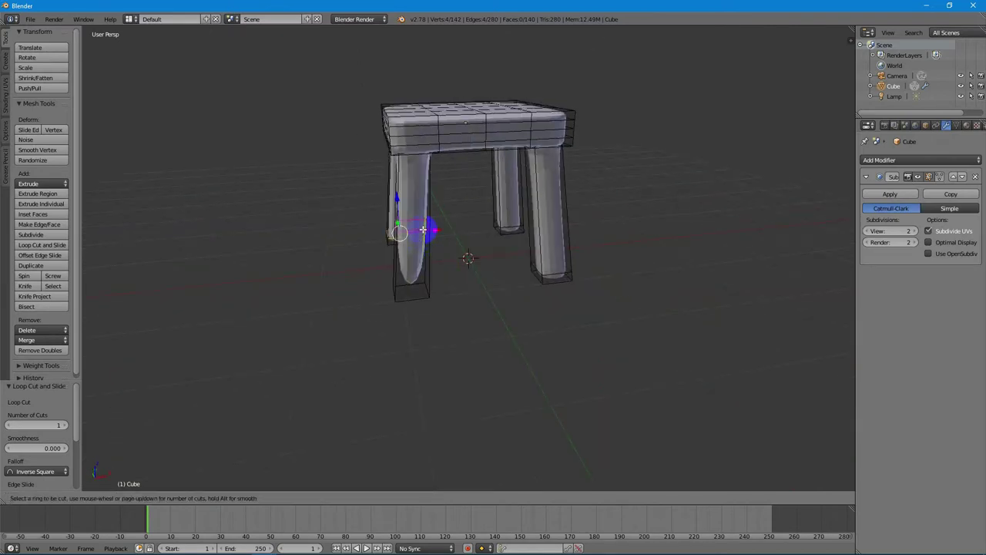
left_click(424, 231)
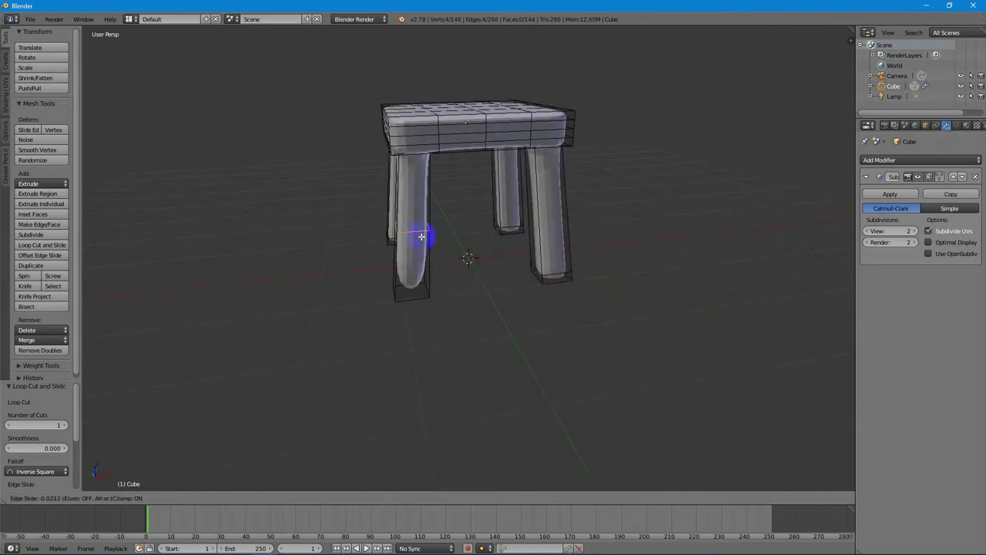
left_click(420, 293)
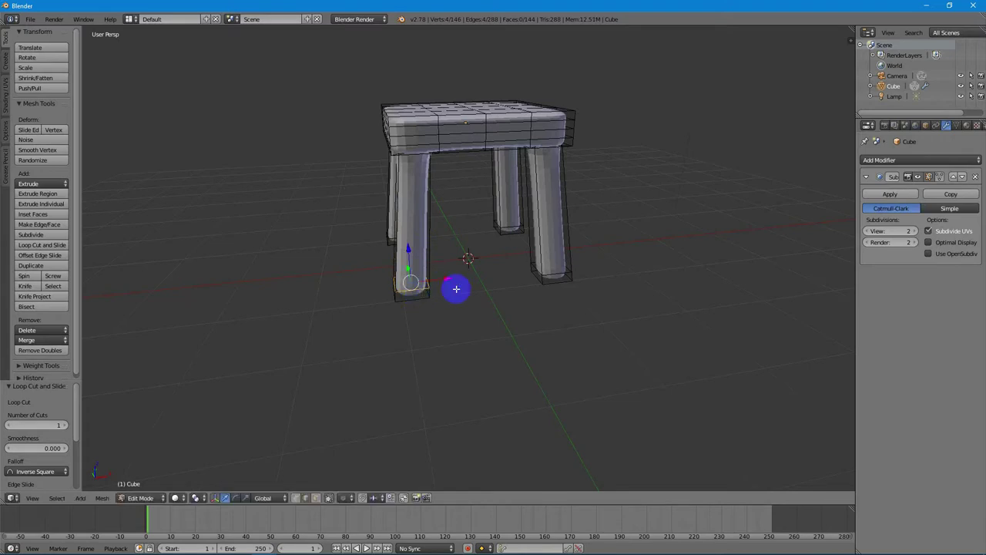
- Add a single loop cut at mid-height around one leg, keeping it centred with no edge slide
middle_click_drag(616, 286, 785, 274)
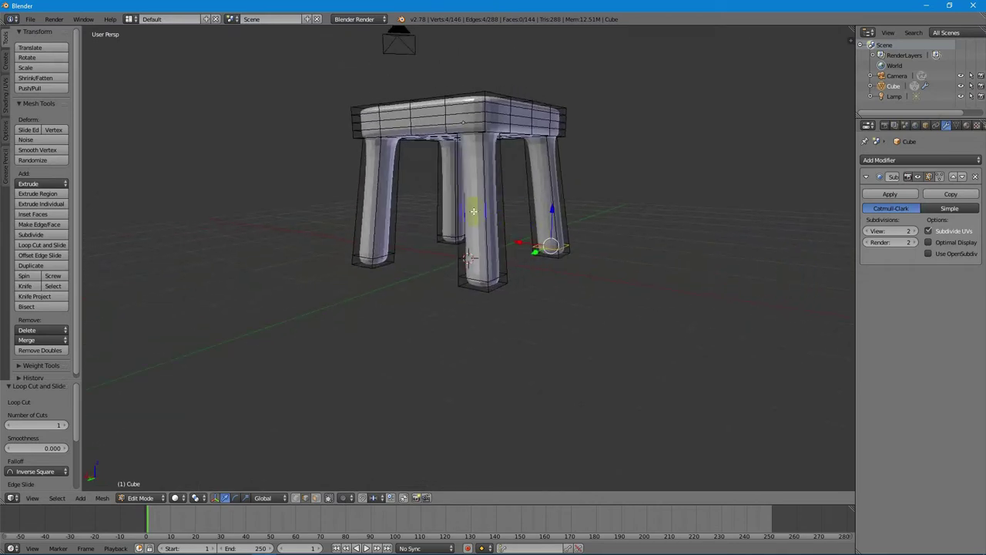
key("ctrl+r")
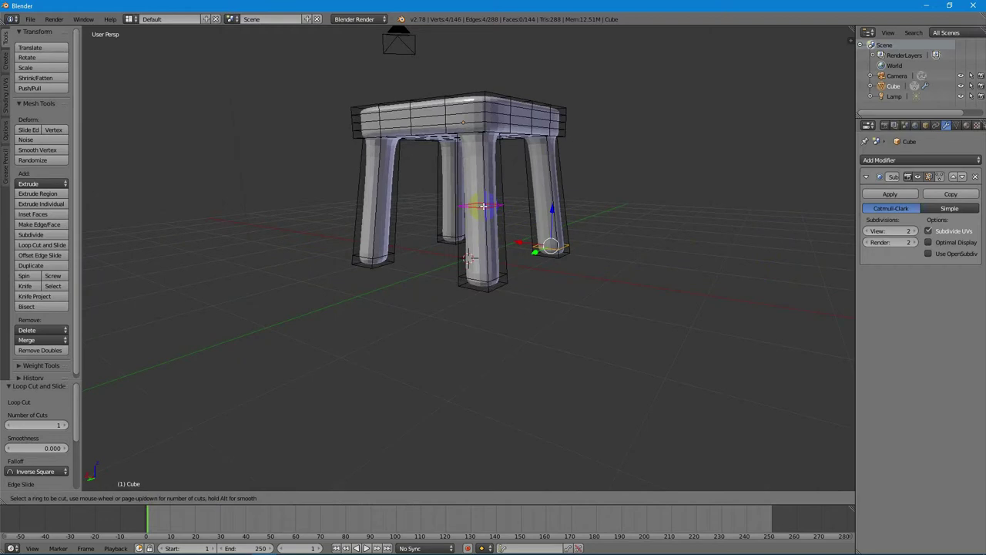
key("Escape")
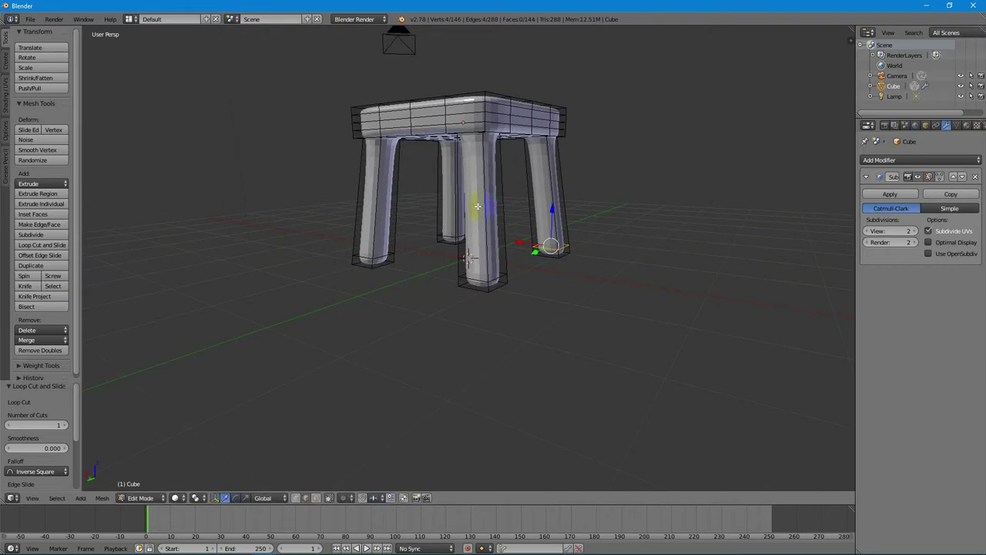
key("ctrl+r")
left_click(477, 206)
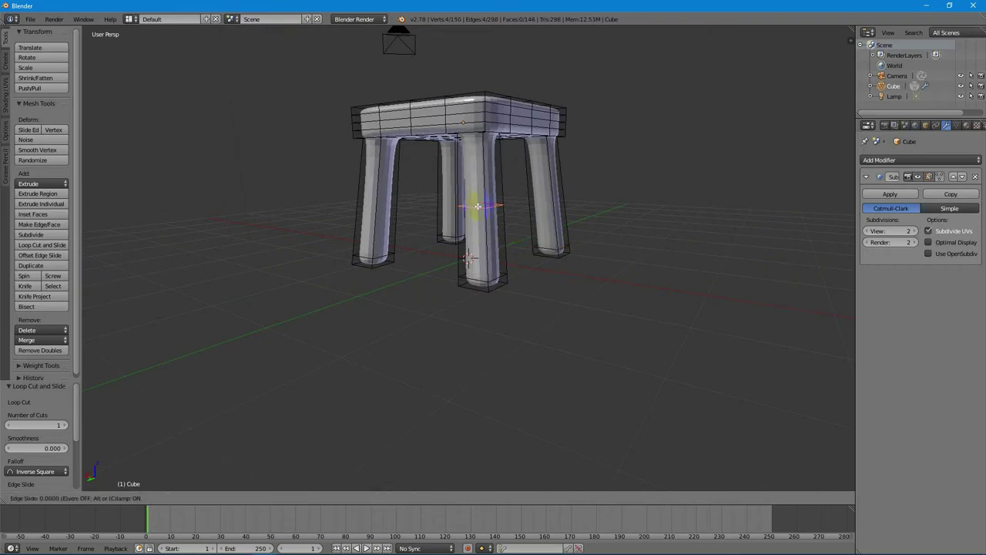
left_click(477, 206)
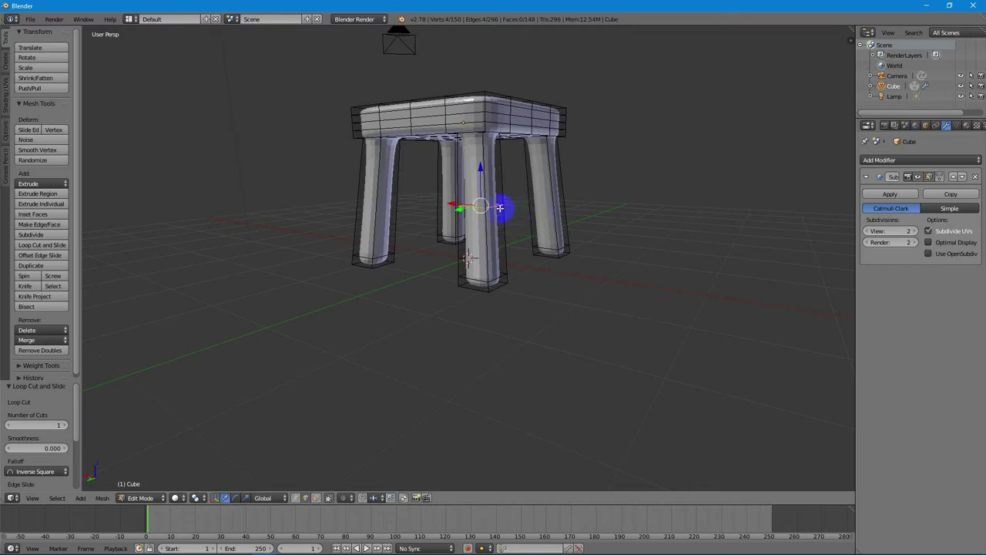
- Scale up the leg's middle loop so it bulges, and give the other three legs matching mid-height loops, scaling the last by 1.570
middle_click_drag(504, 210, 451, 217)
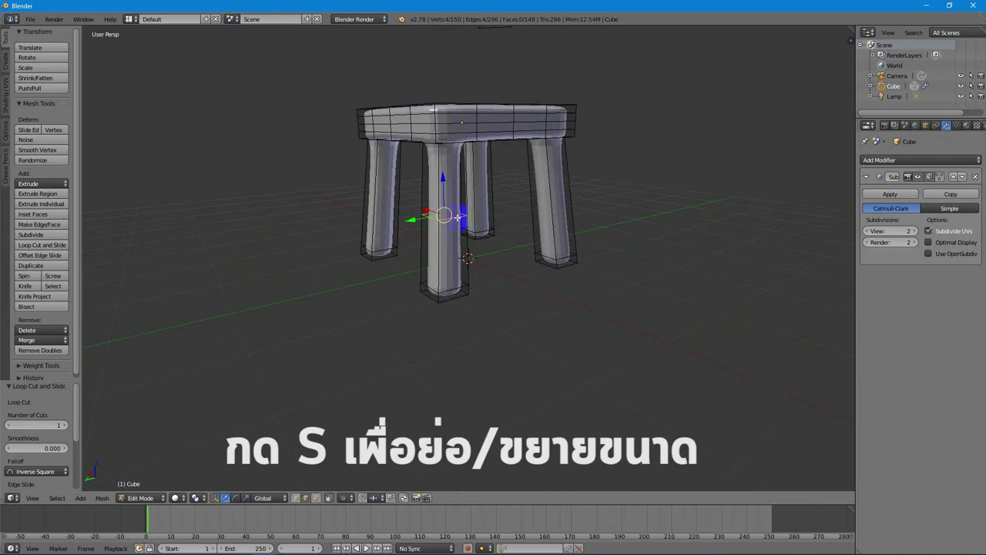
key("s")
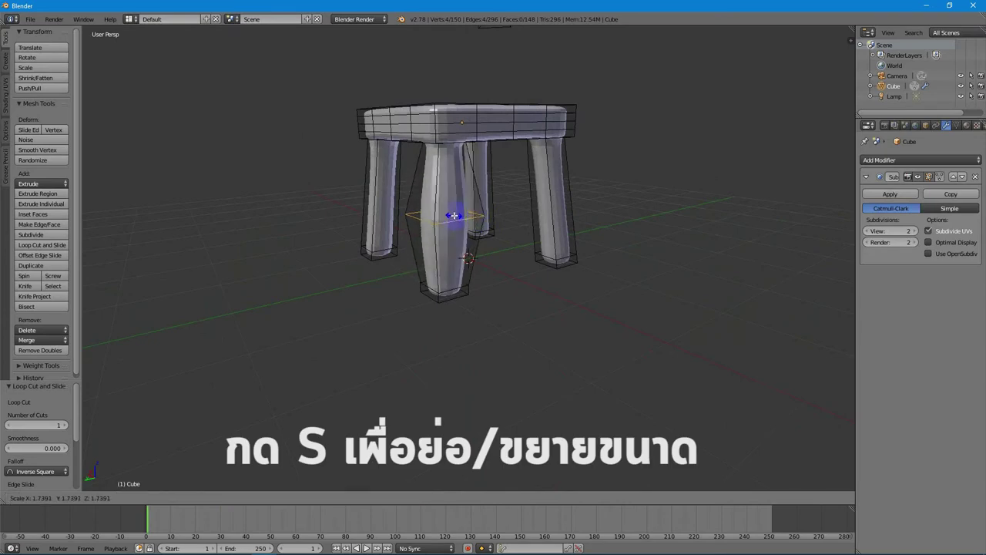
left_click(451, 217)
middle_click_drag(451, 217, 550, 249)
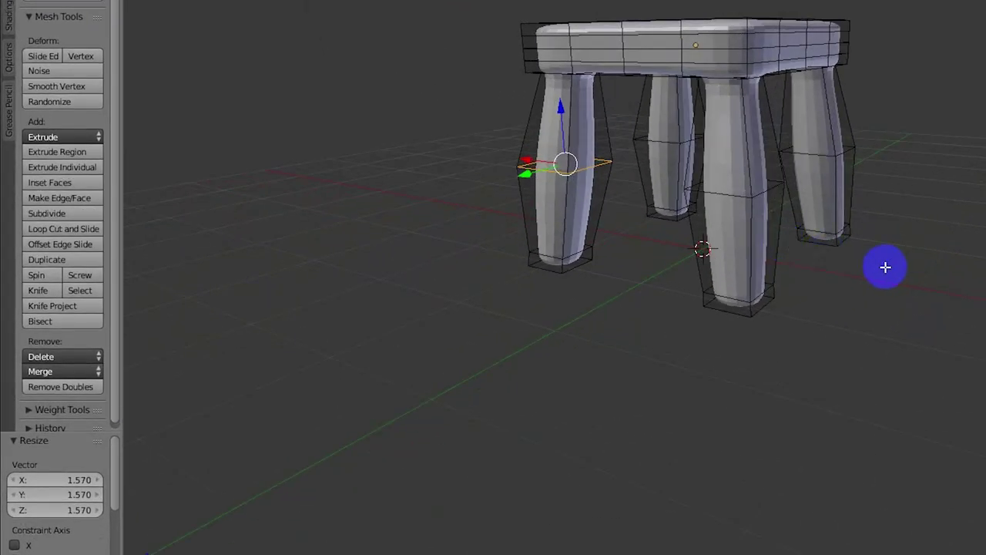
- Return to Object Mode and apply smooth shading to the whole stool
key("Tab")
left_click(97, 46)
left_click(43, 133)
middle_click_drag(758, 193, 580, 240)
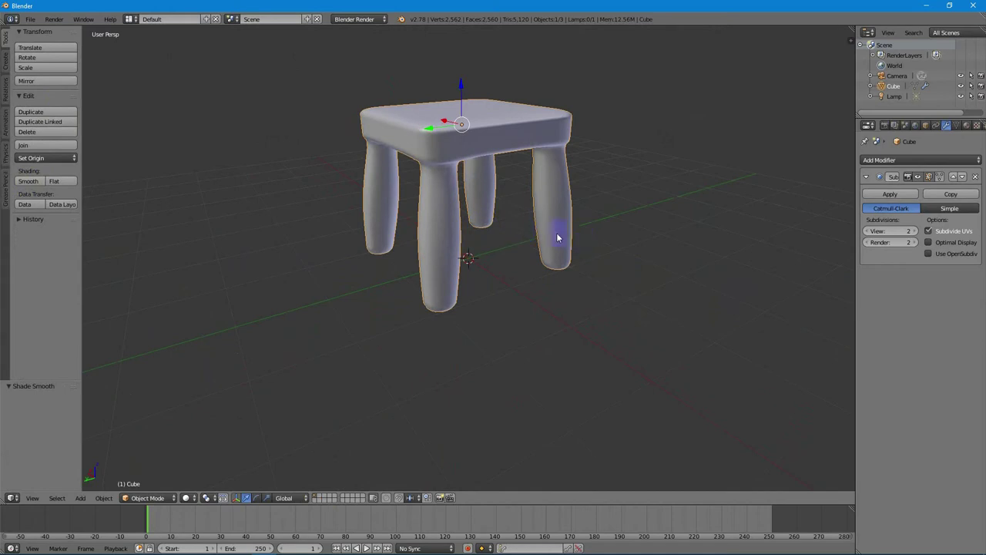
- Enter Edit Mode and select all 16 faces on the top of the seat
key("Tab")
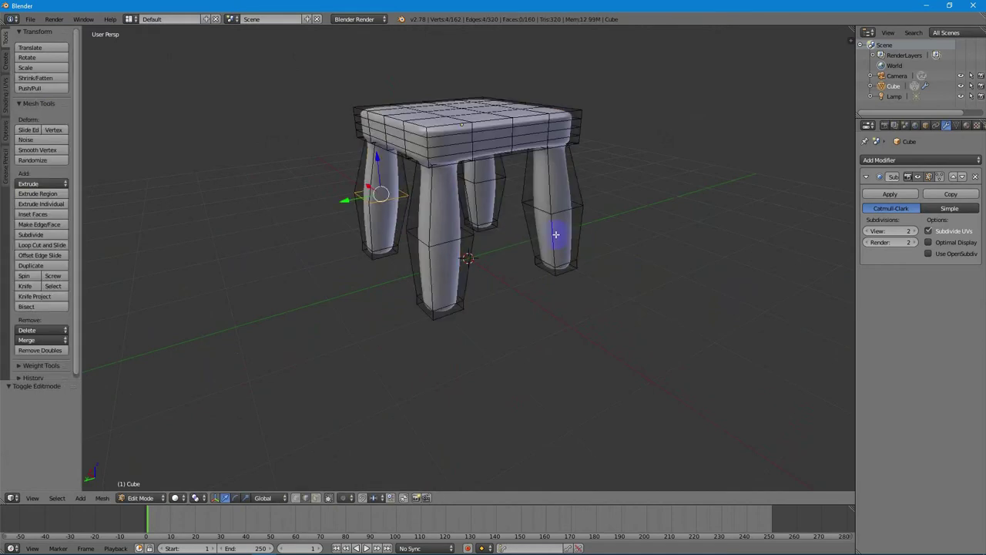
middle_click_drag(581, 211, 652, 288)
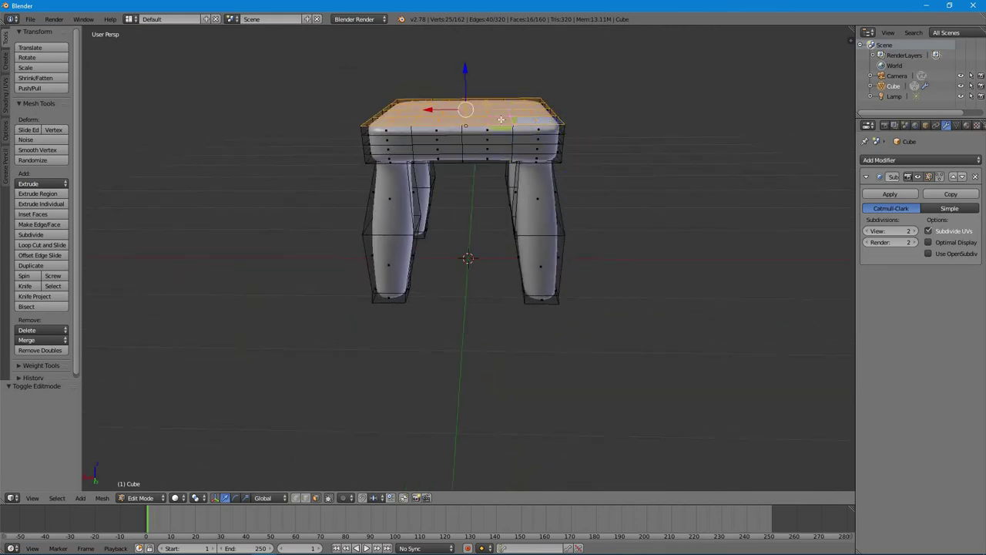
key("s")
key("z")
key("Escape")
- Extrude the seat's top faces upward by about 0.277 along Z to thicken the seat, and return to Object Mode
key("e")
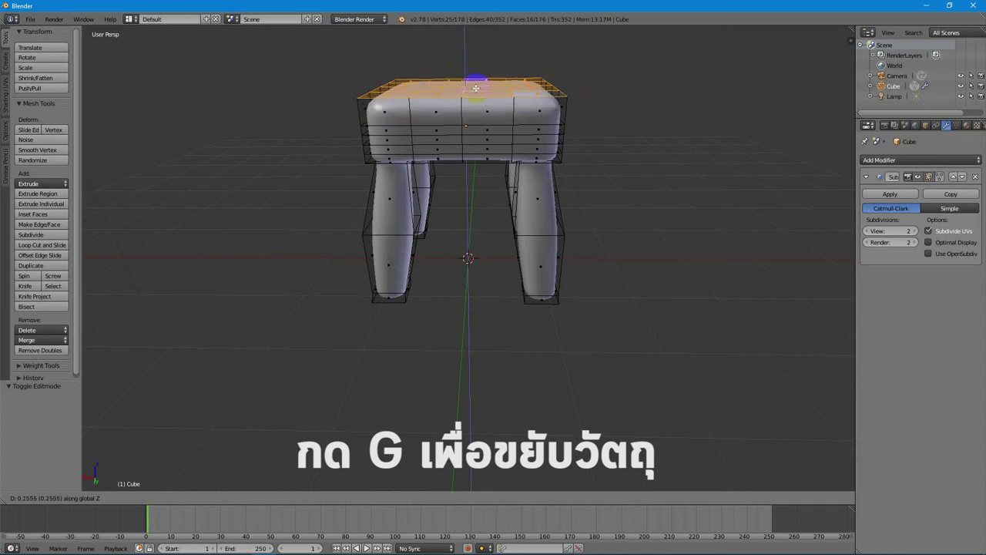
left_click(476, 85)
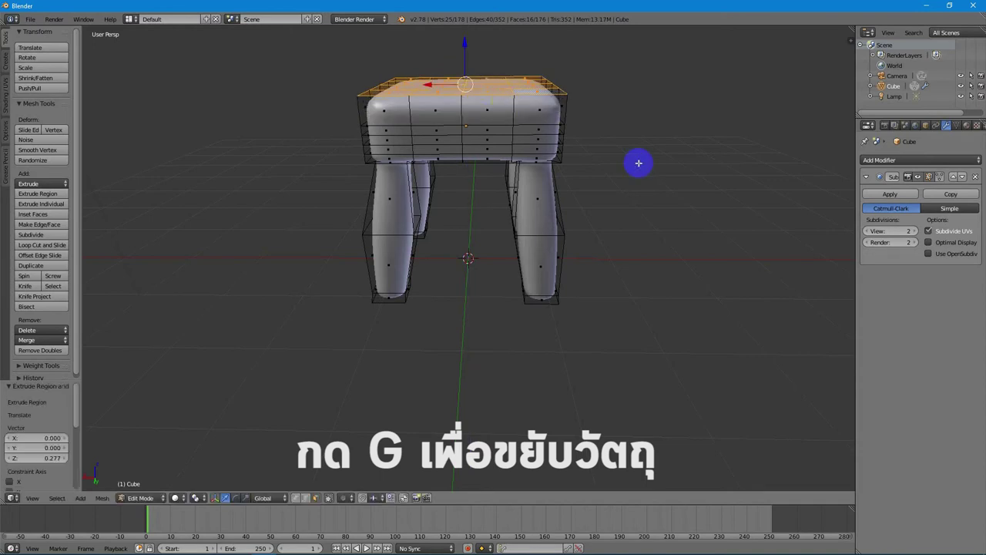
middle_click_drag(639, 163, 579, 182)
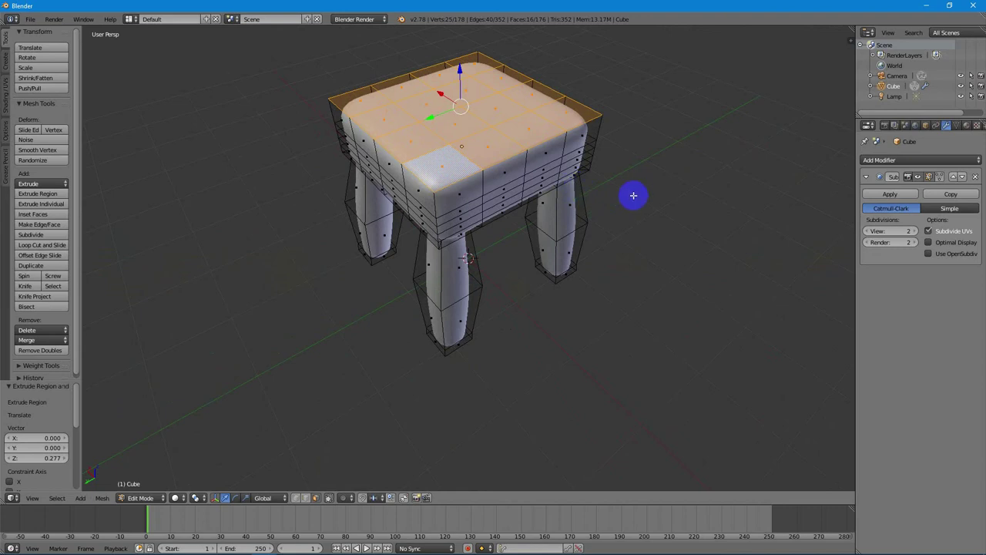
key("Tab")
middle_click_drag(633, 200, 630, 183)
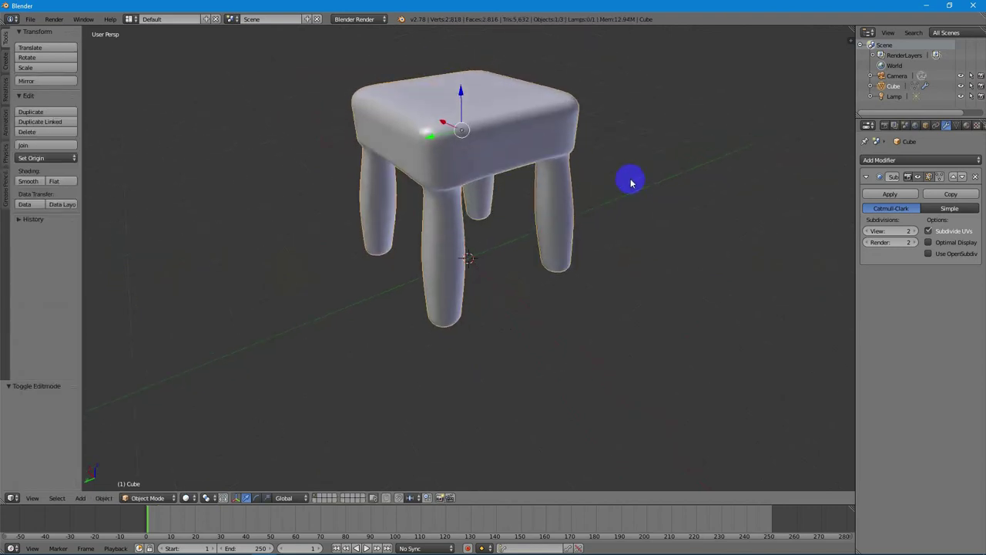
- In camera view, centre the stool in the frame by moving it about 0.401 X, 0.128 Y and -0.410 Z, and render the image
key("KP_0")
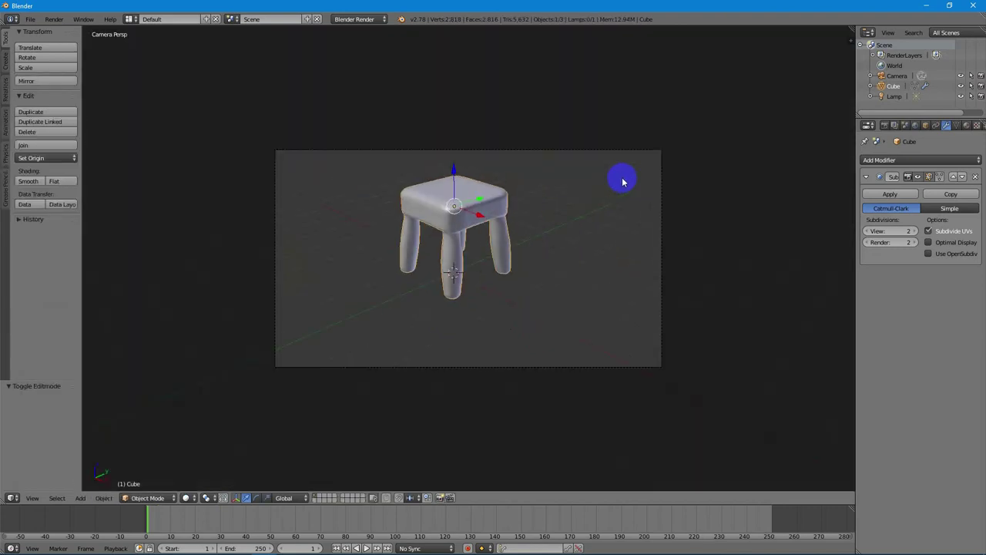
right_click(509, 219)
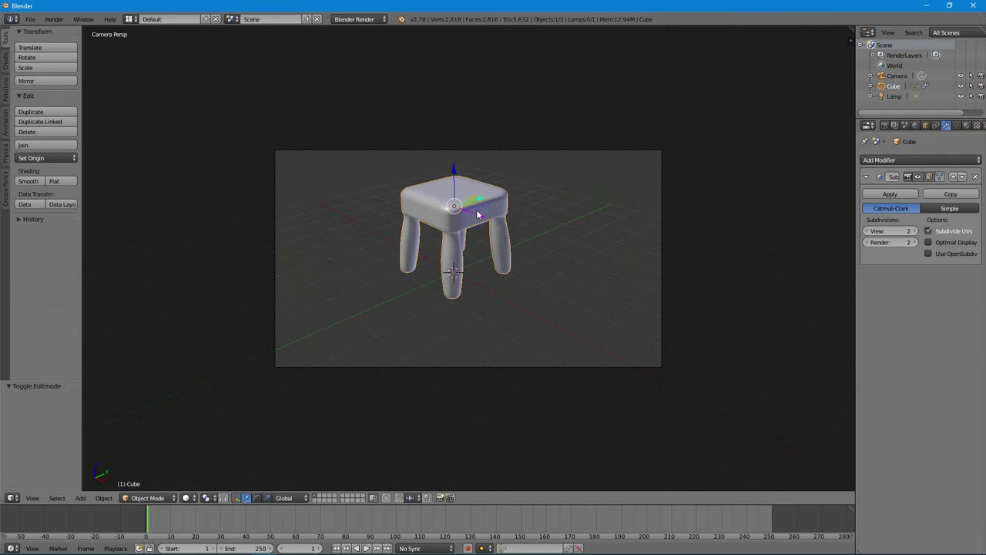
key("g")
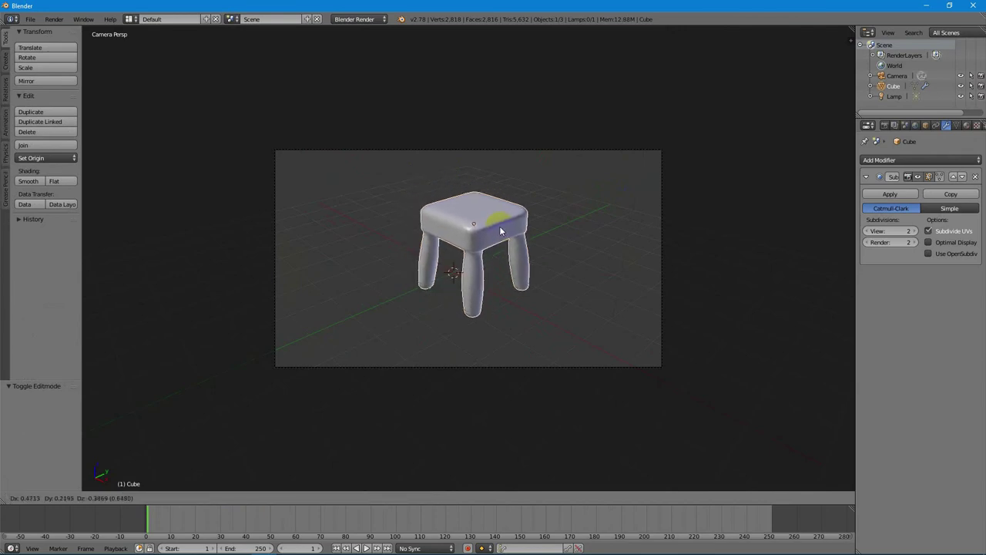
left_click(496, 228)
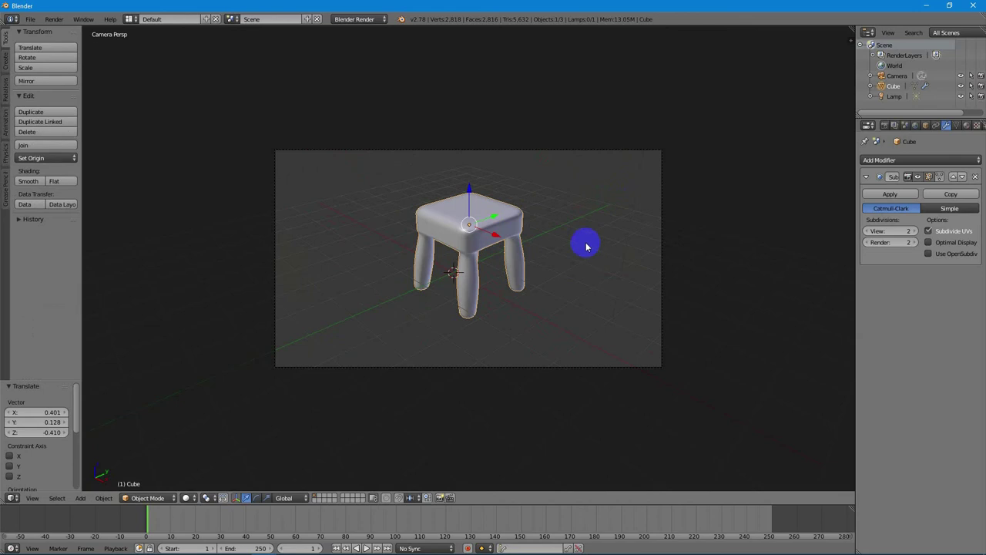
key("F12")
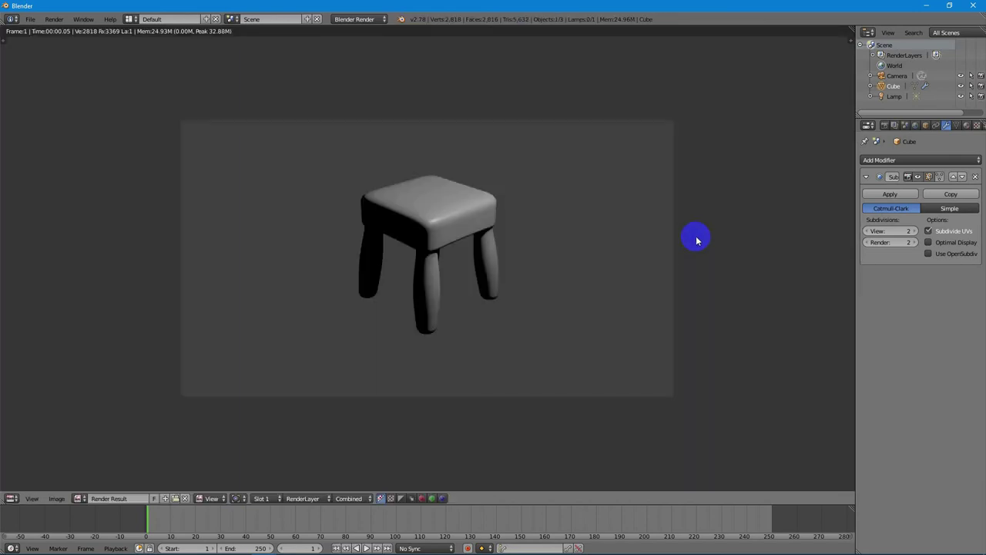